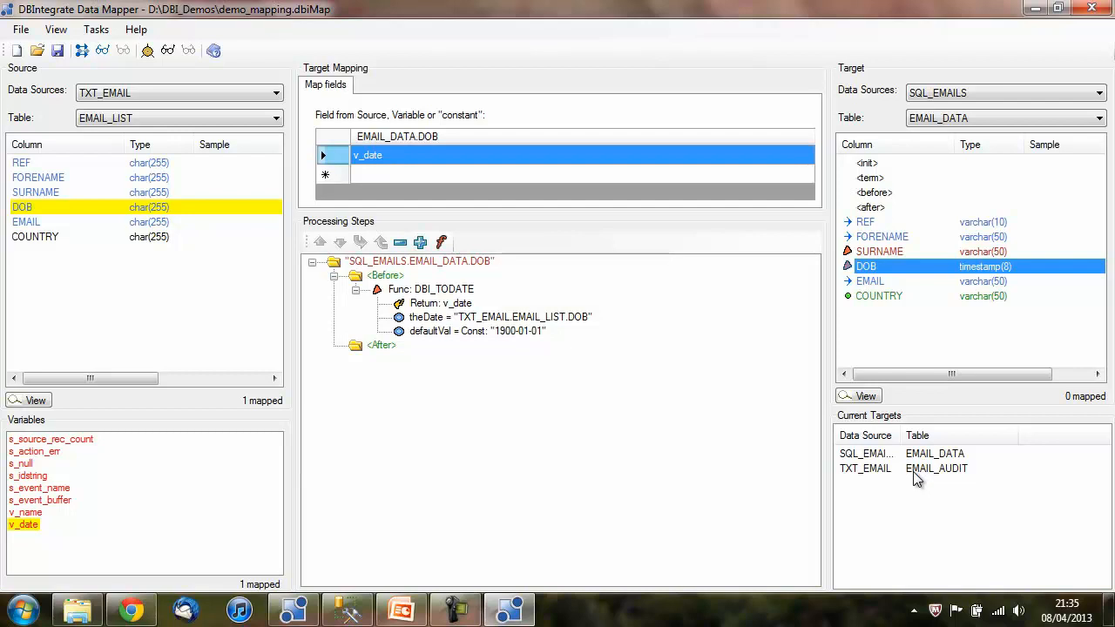
In the TXT_EMAIL EMAIL_AUDIT target, map the FORENAME column to FORENAME from the source table EMAIL_LIST.
click(912, 471)
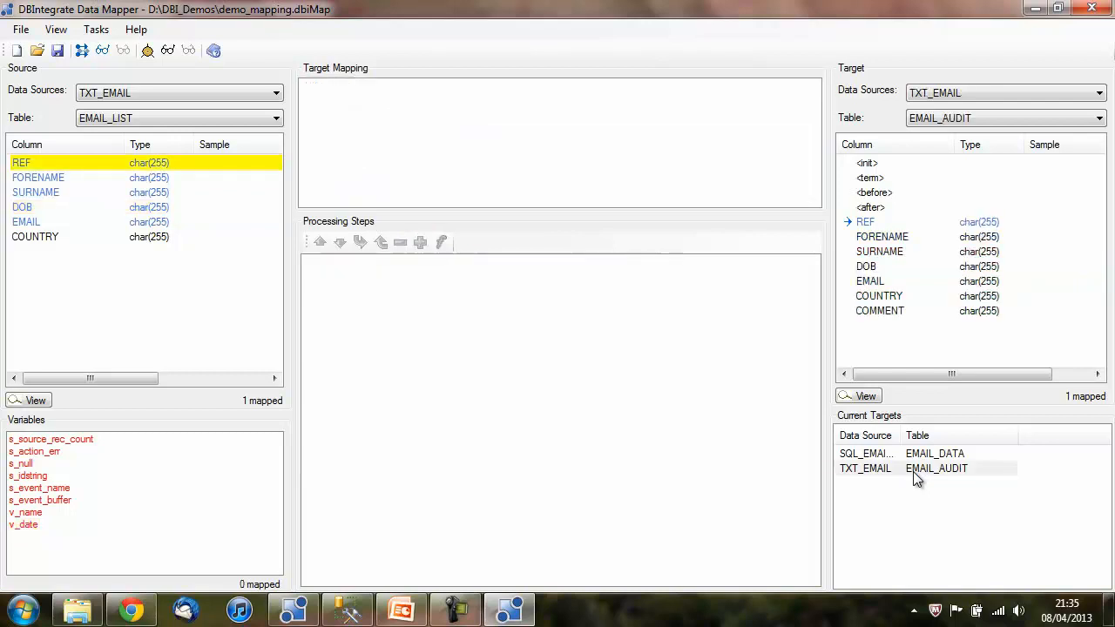
click(915, 239)
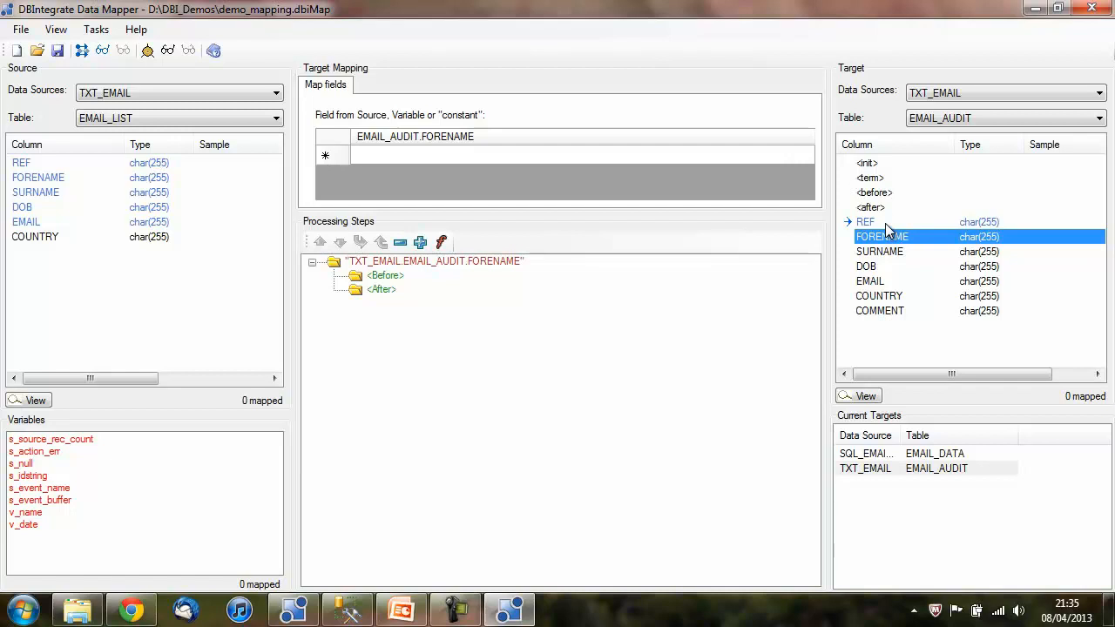
click(142, 181)
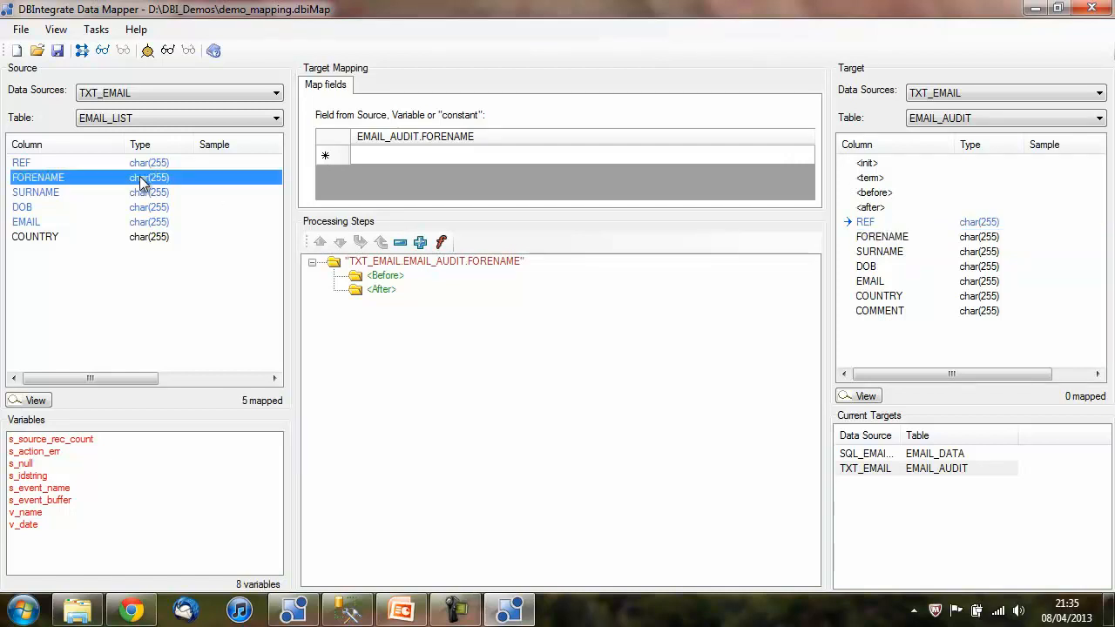
drag(142, 179, 880, 245)
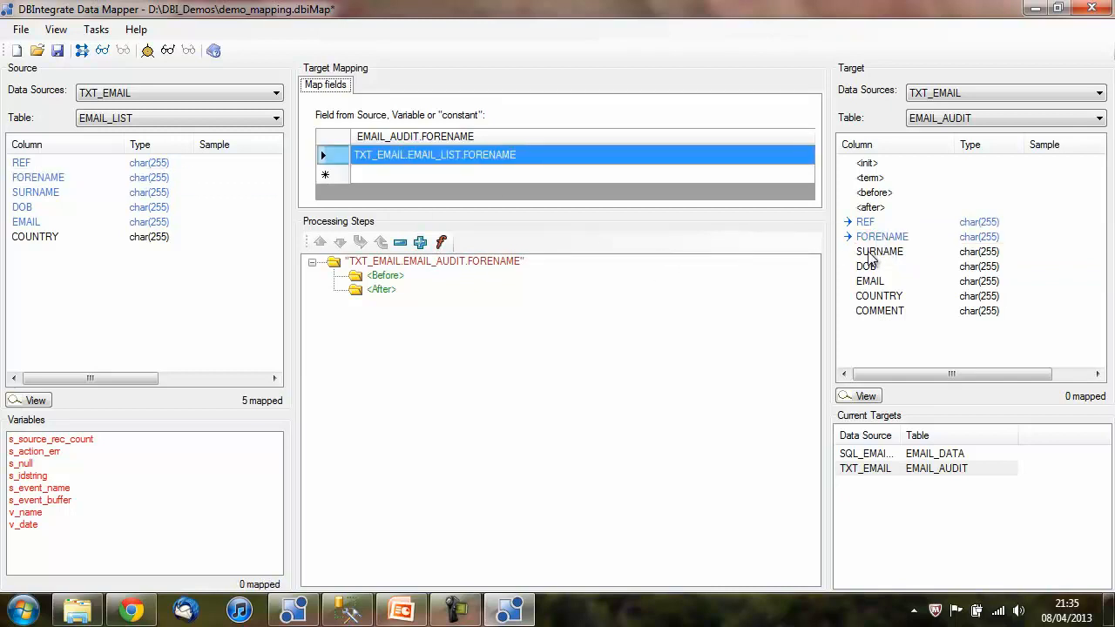
Review how the SURNAME and DOB columns are mapped and processed in the SQL_EMAILS target table EMAIL_DATA.
click(869, 252)
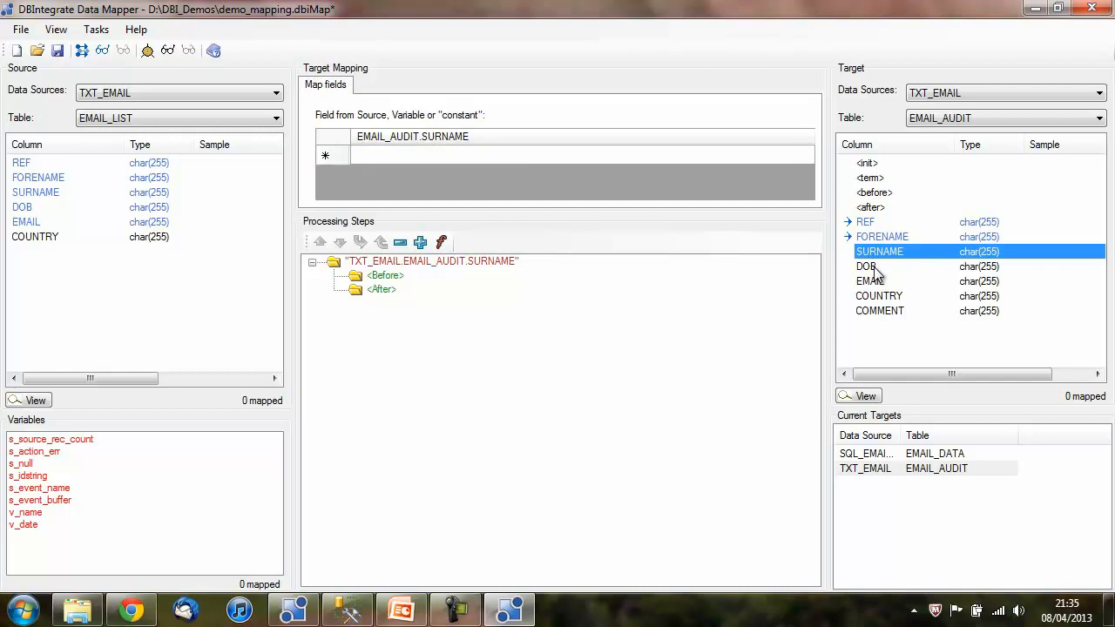
click(873, 268)
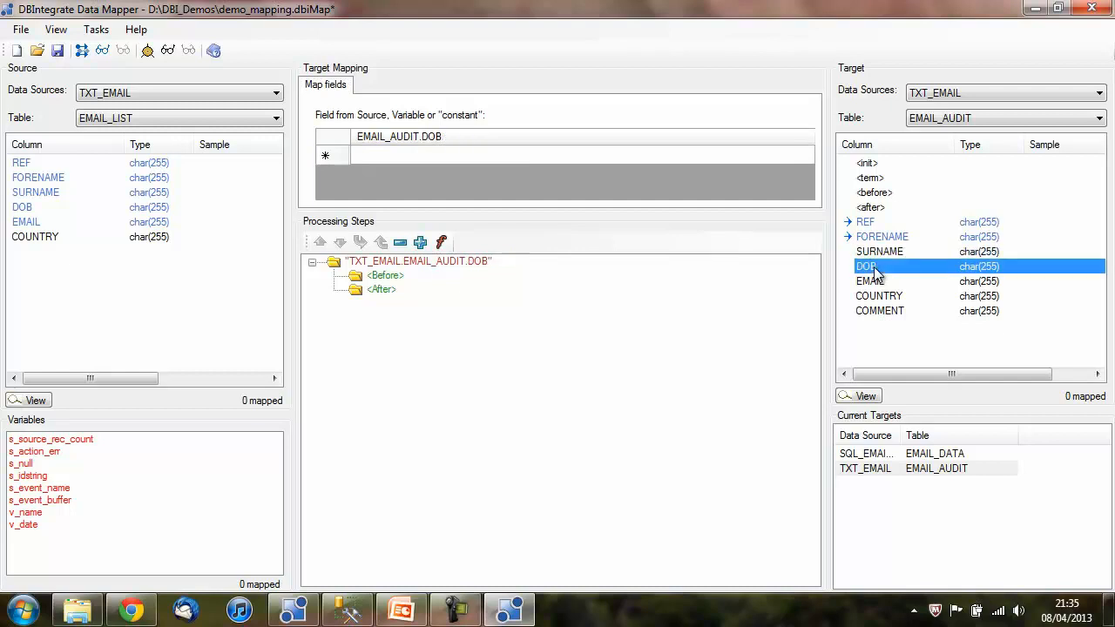
click(902, 455)
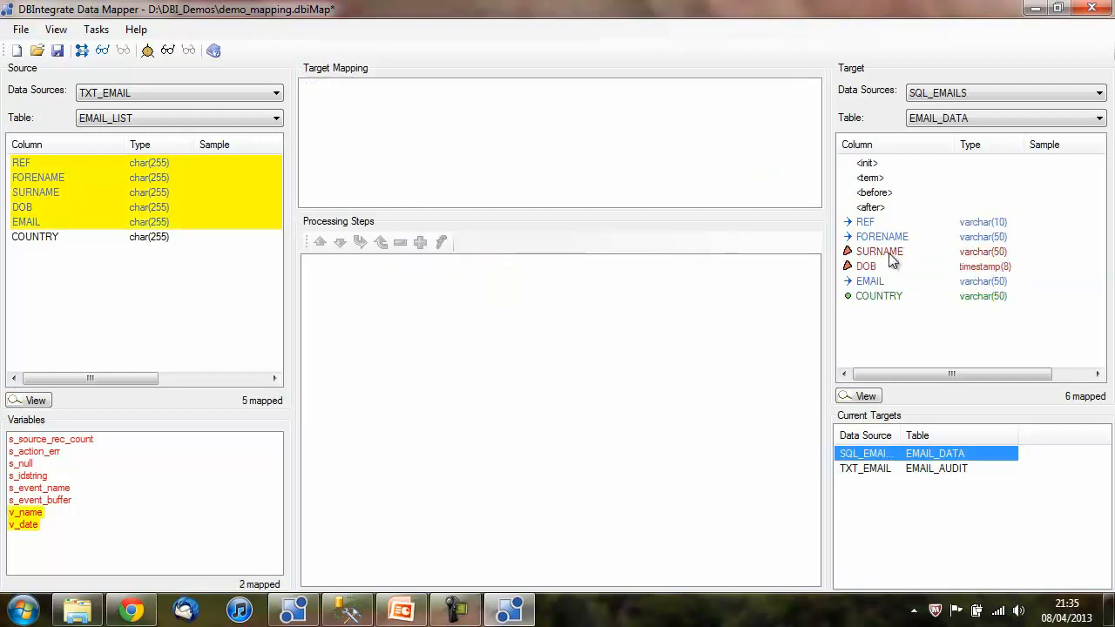
click(891, 255)
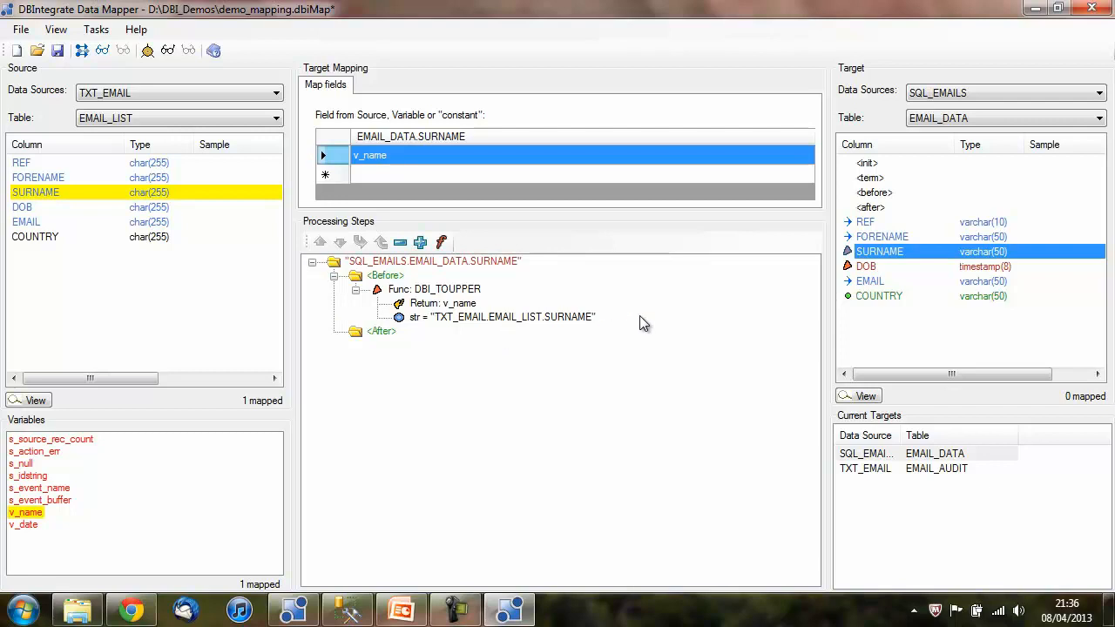
click(891, 267)
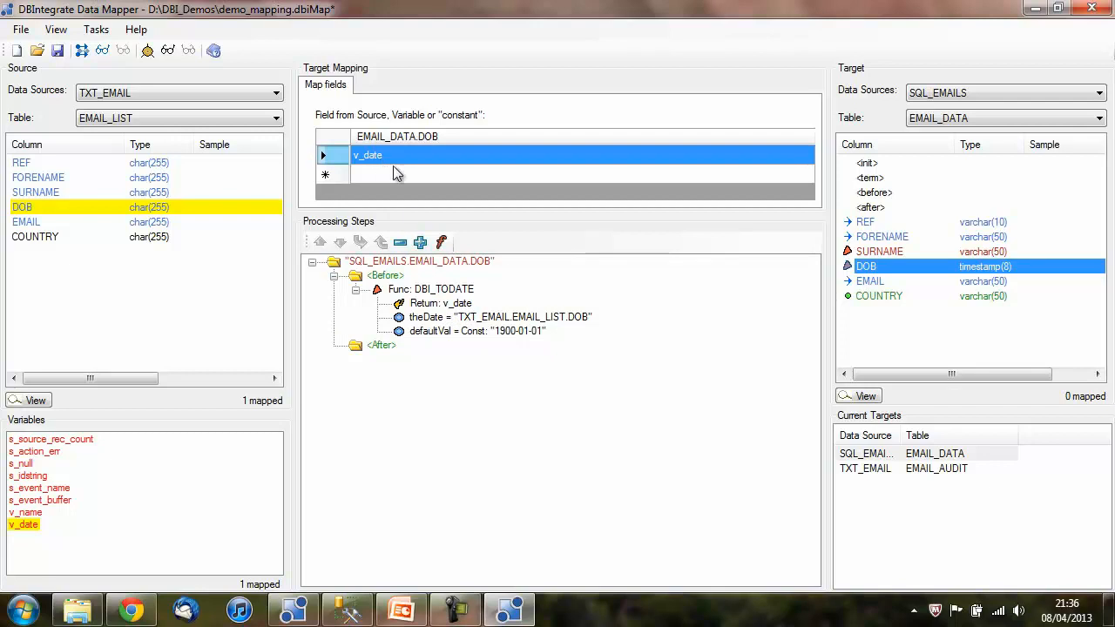
In the EMAIL_AUDIT target, map the variable v_name to SURNAME and the variable v_date to DOB.
click(944, 471)
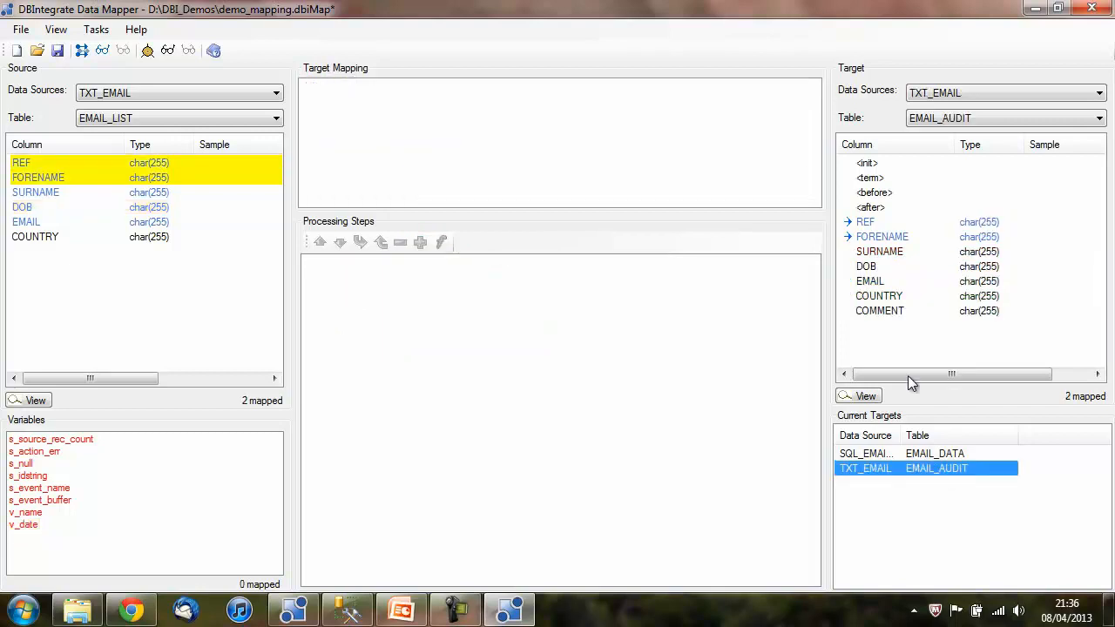
click(877, 253)
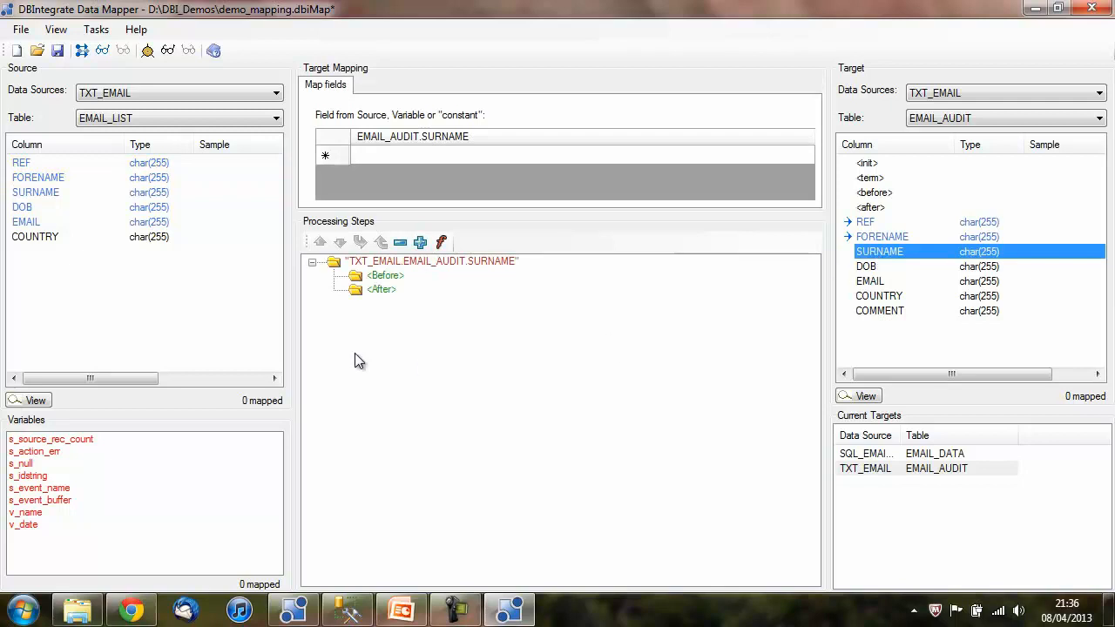
click(26, 513)
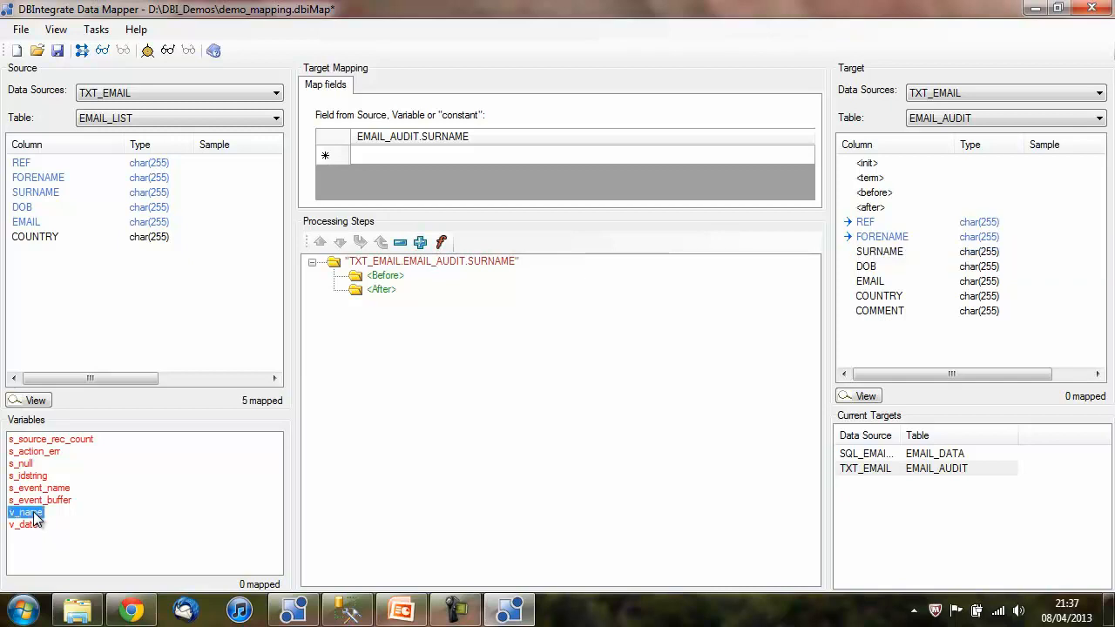
drag(33, 517, 492, 158)
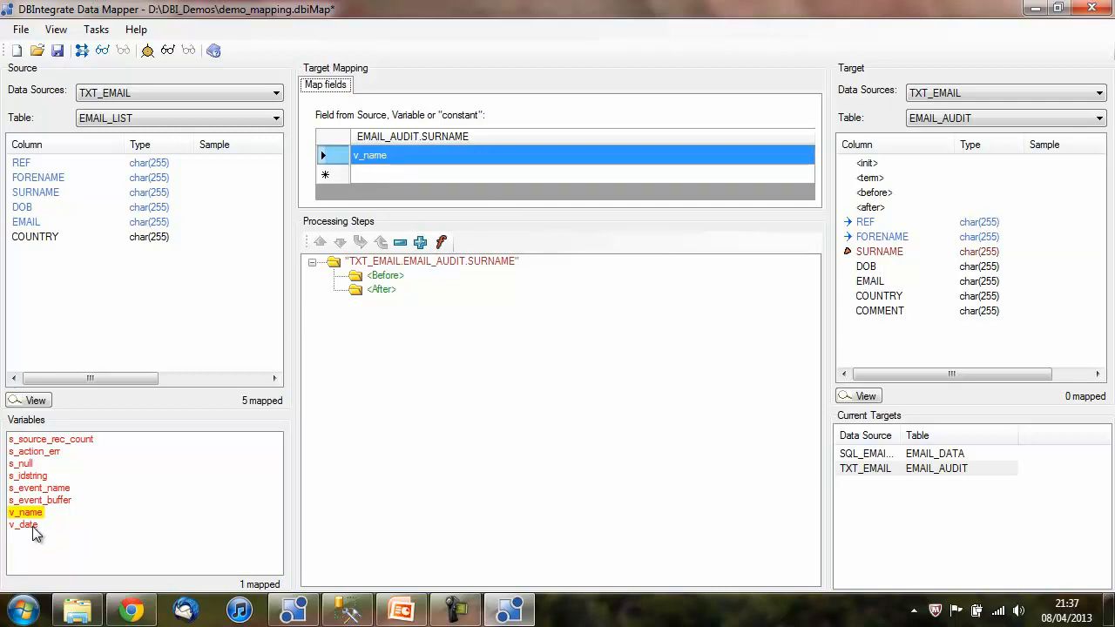
drag(32, 533, 876, 267)
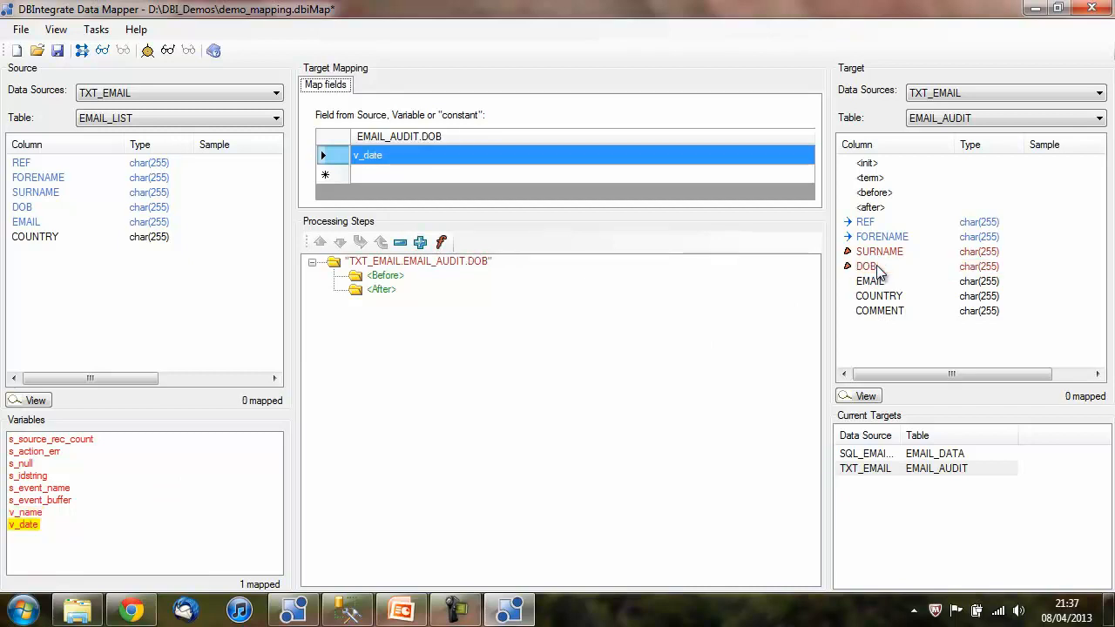
Check how the EMAIL column is mapped in EMAIL_DATA compared with EMAIL_AUDIT.
click(878, 282)
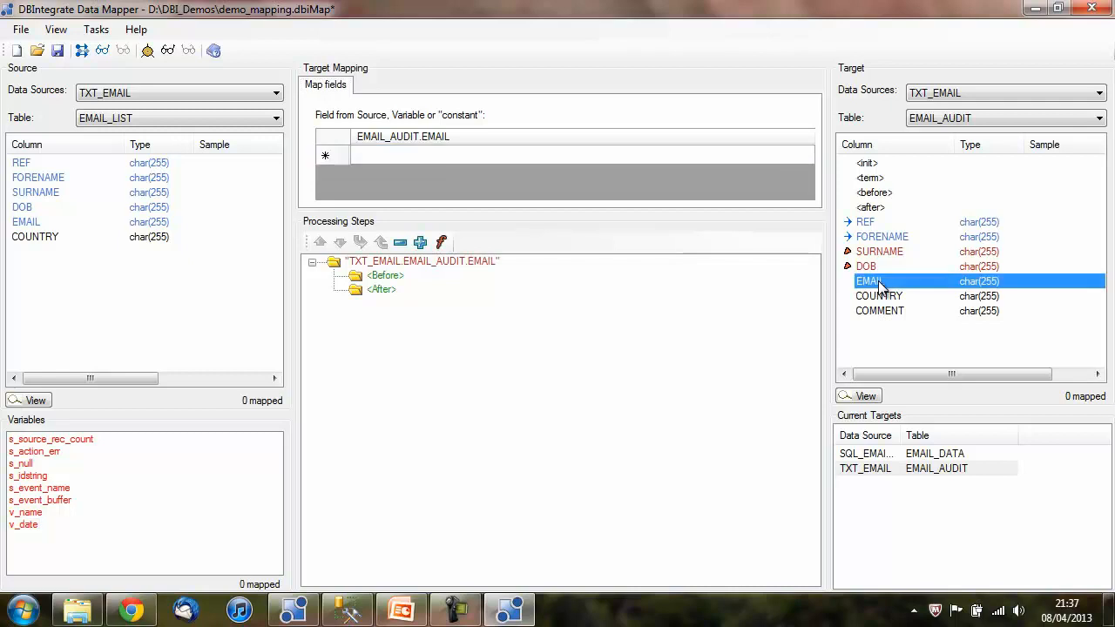
click(927, 454)
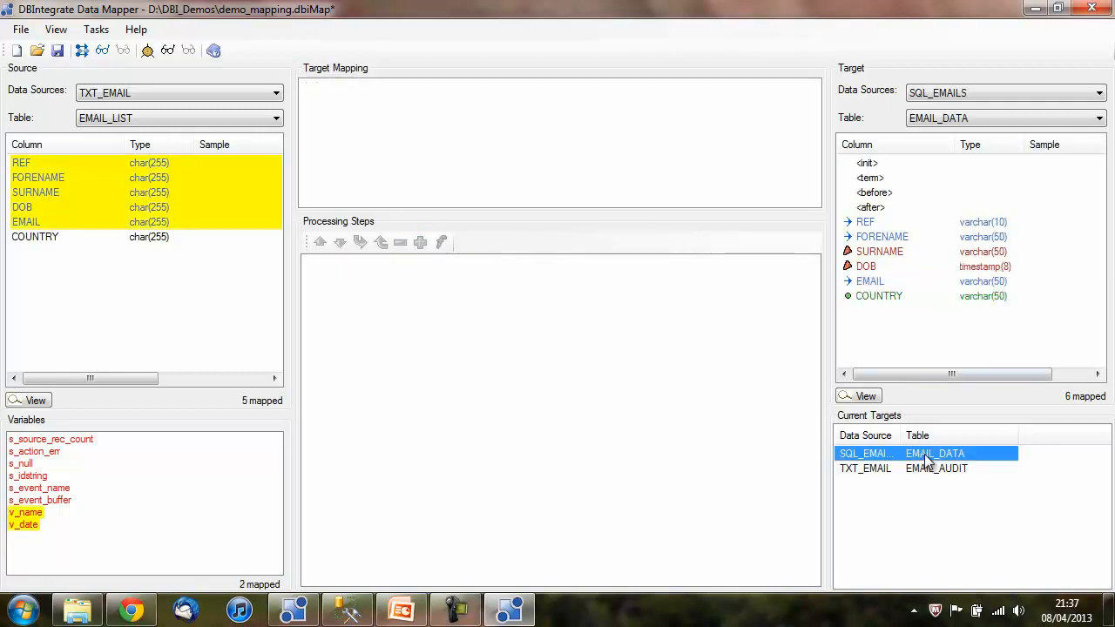
click(902, 282)
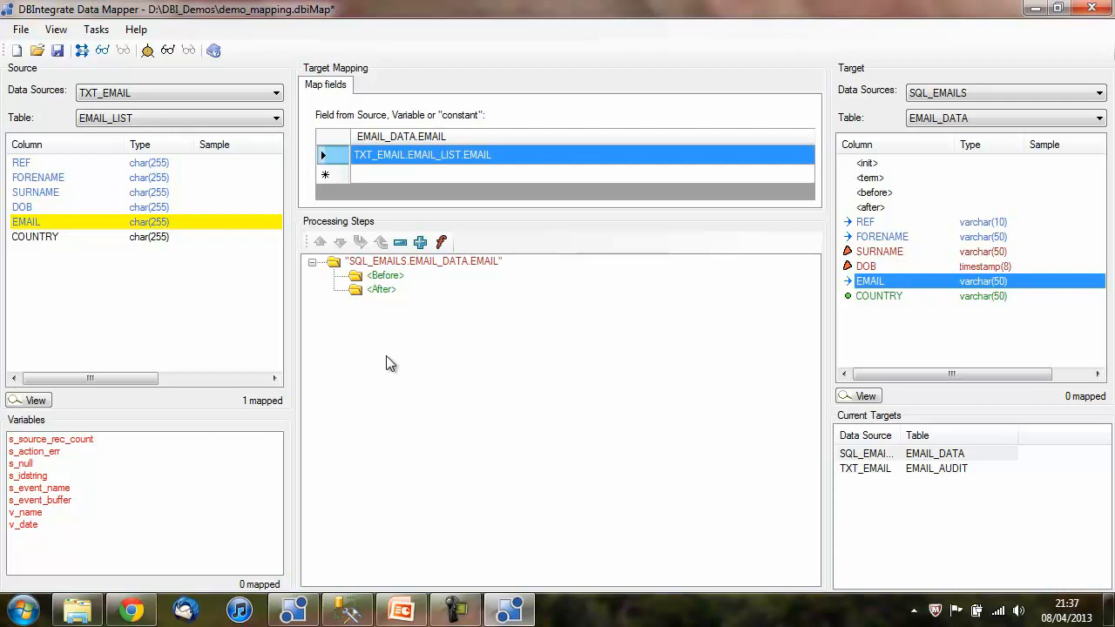
Fetch the rows of the source table EMAIL_LIST, examine the format of the EMAIL values, and close the data view.
click(33, 401)
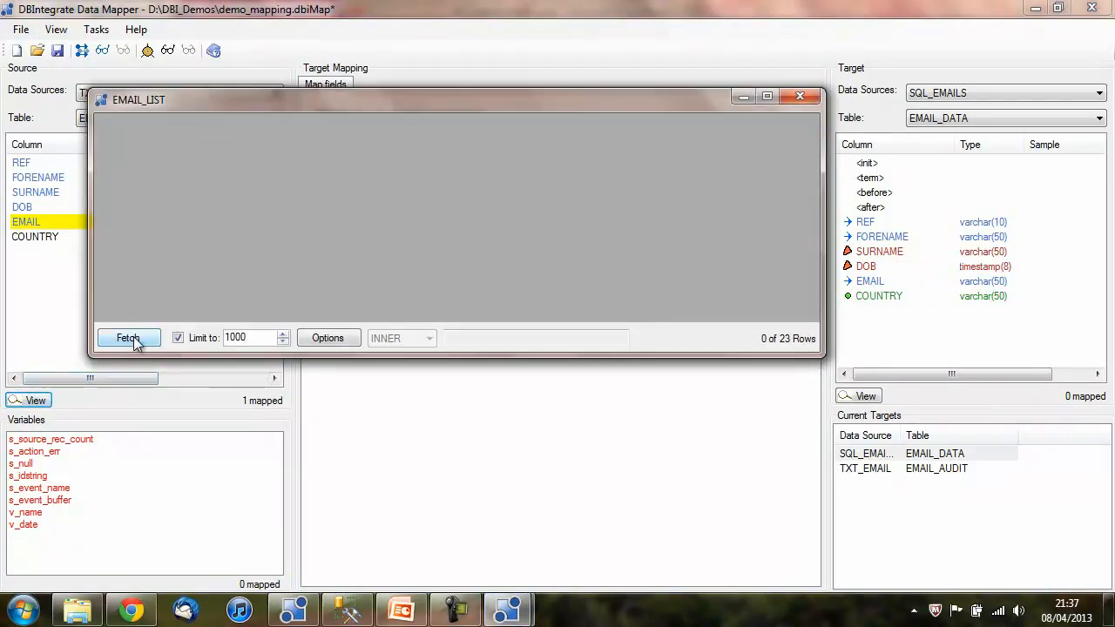
click(128, 338)
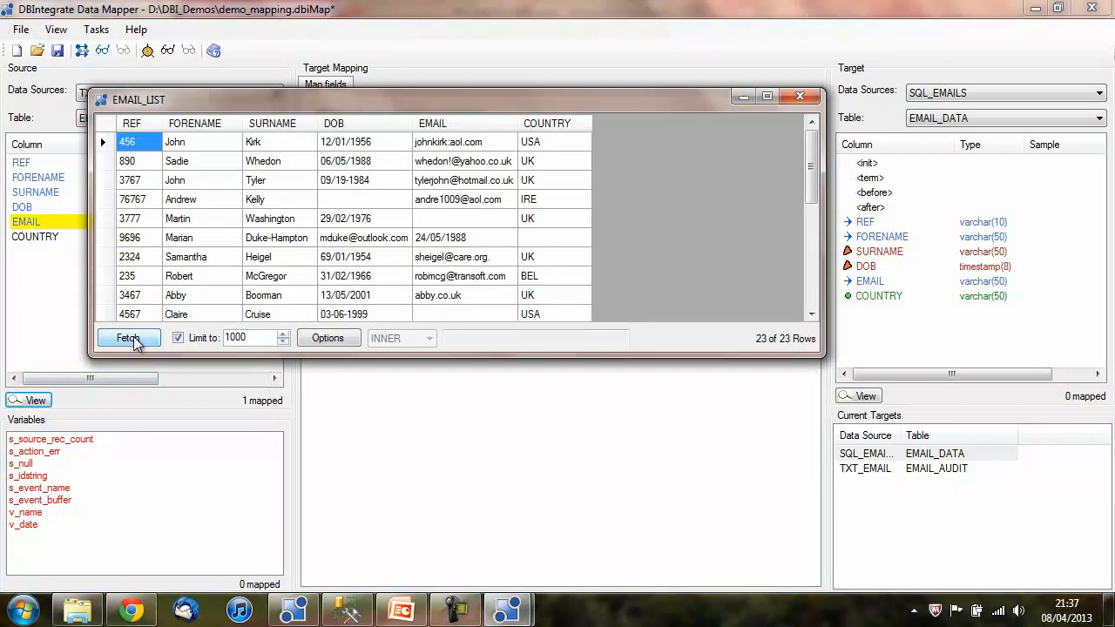
click(465, 147)
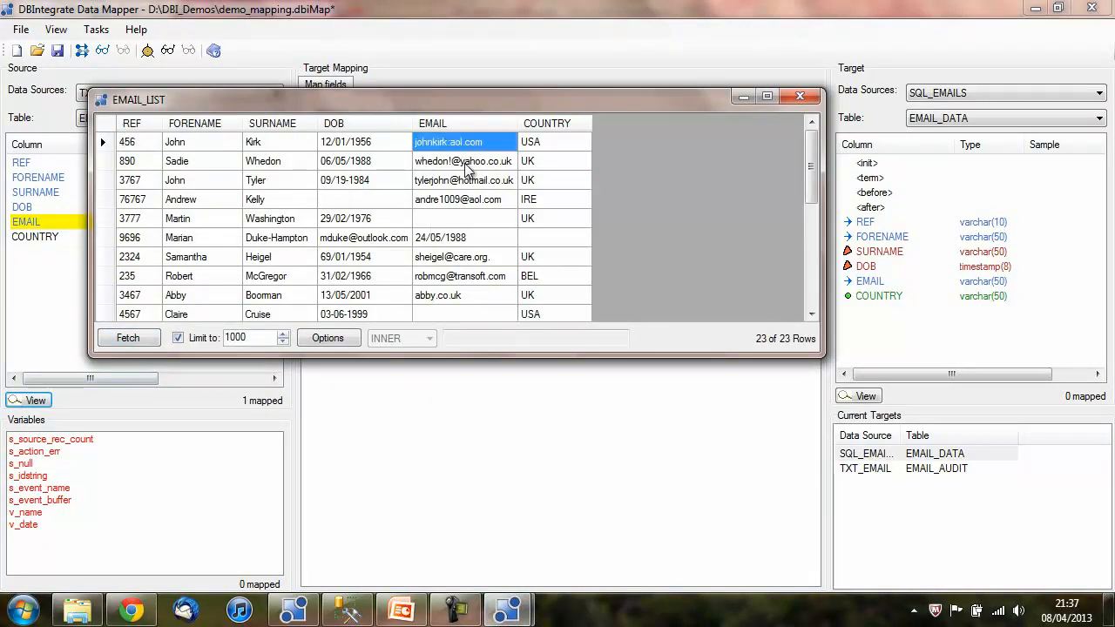
click(468, 162)
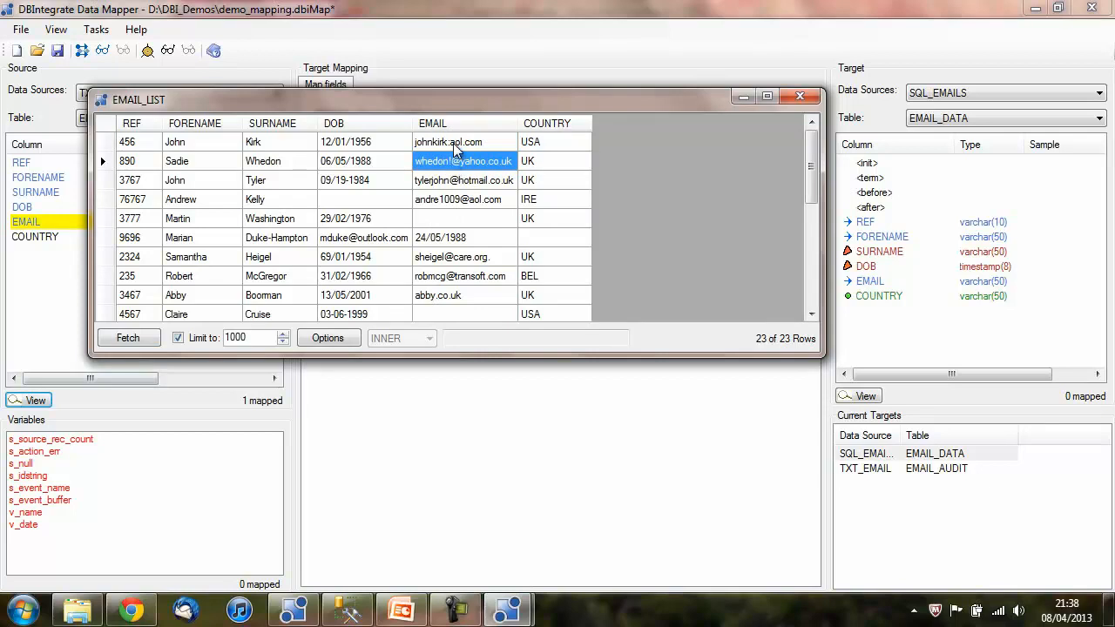
click(453, 145)
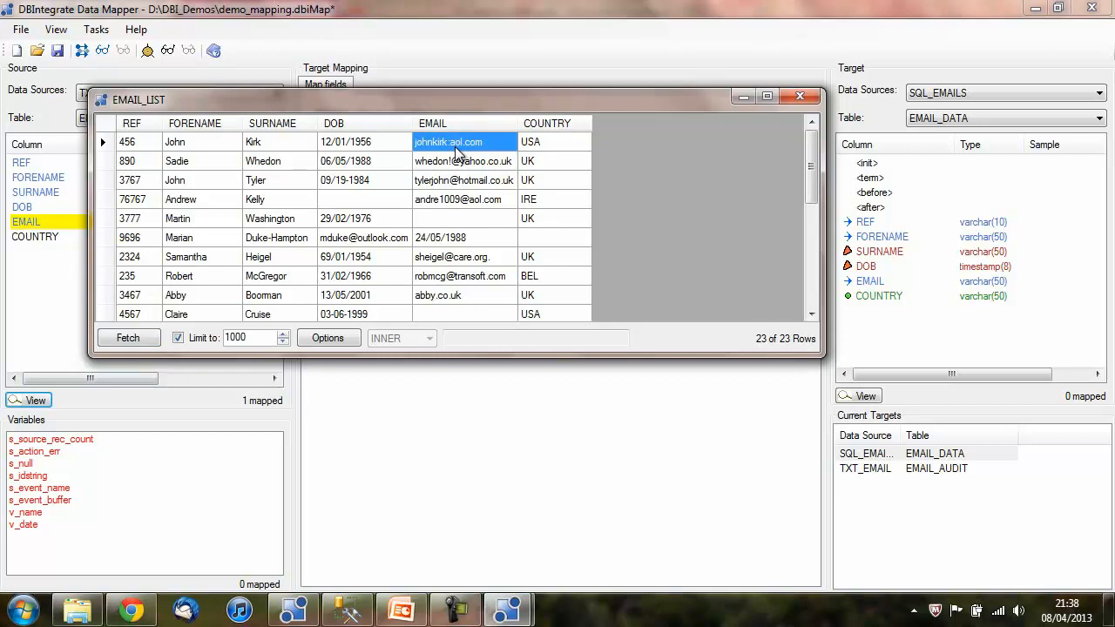
click(498, 265)
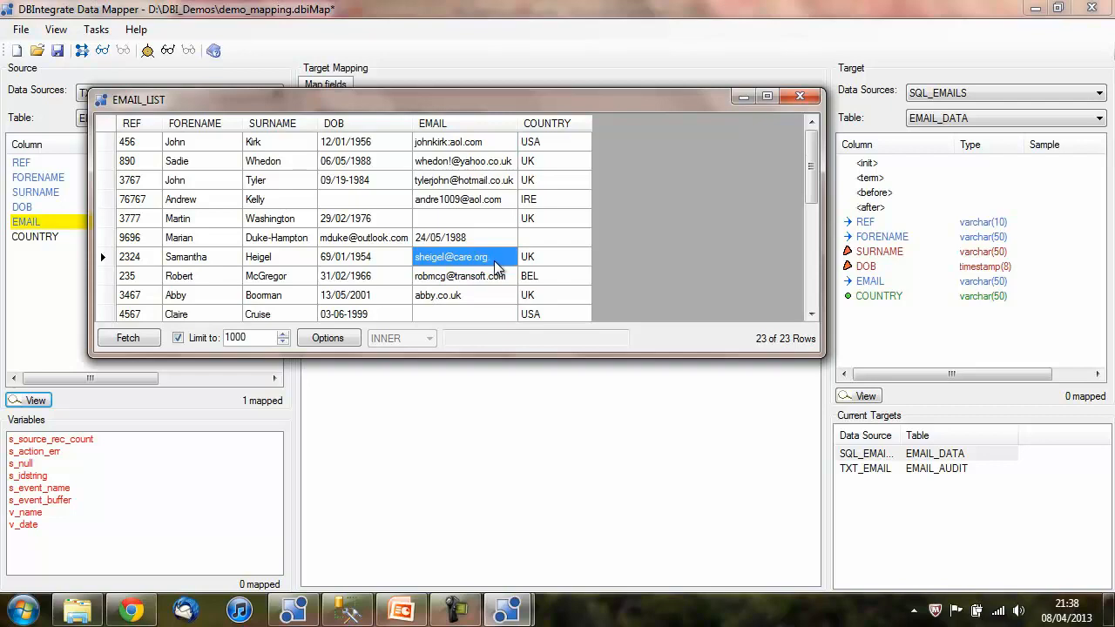
click(801, 97)
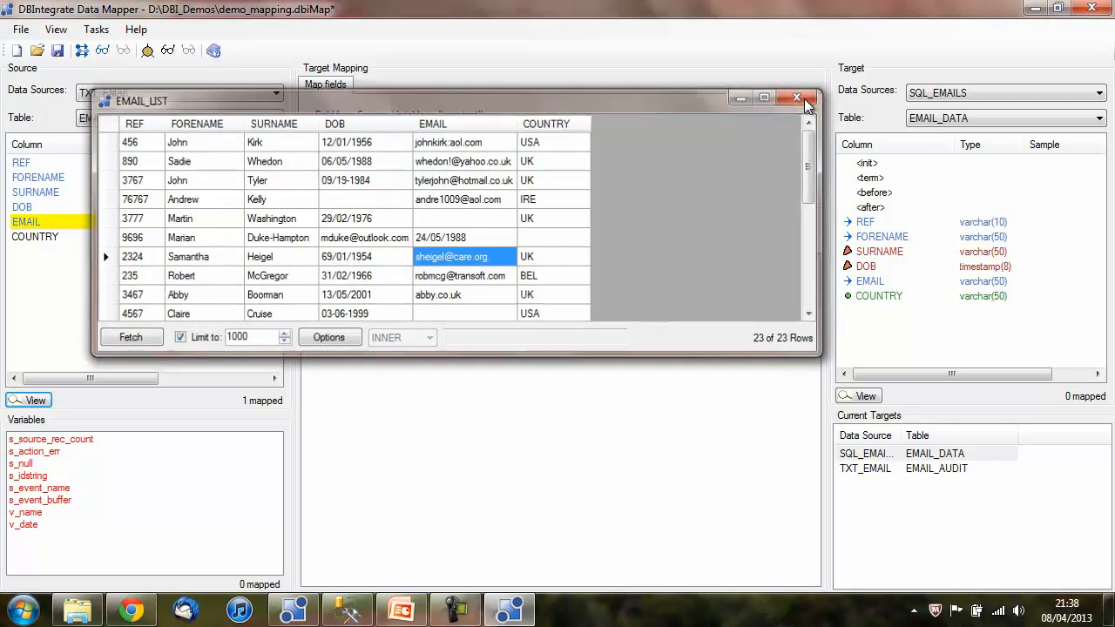
Add the DBI_CHECK_EMAIL_FORMAT function to the Before processing steps of the EMAIL column in EMAIL_AUDIT.
click(903, 472)
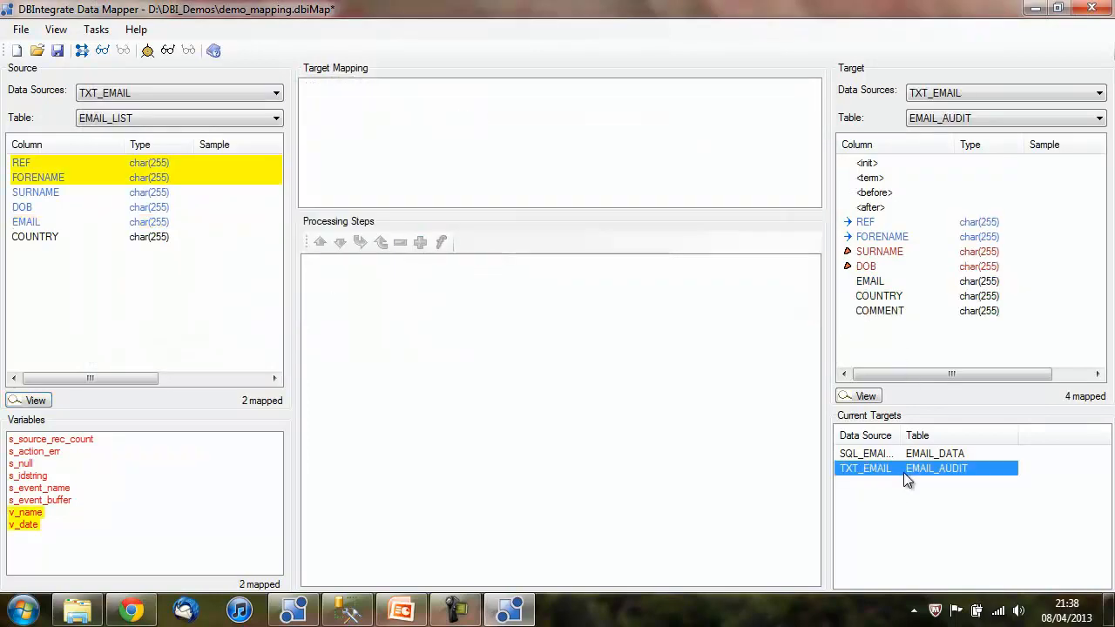
click(873, 281)
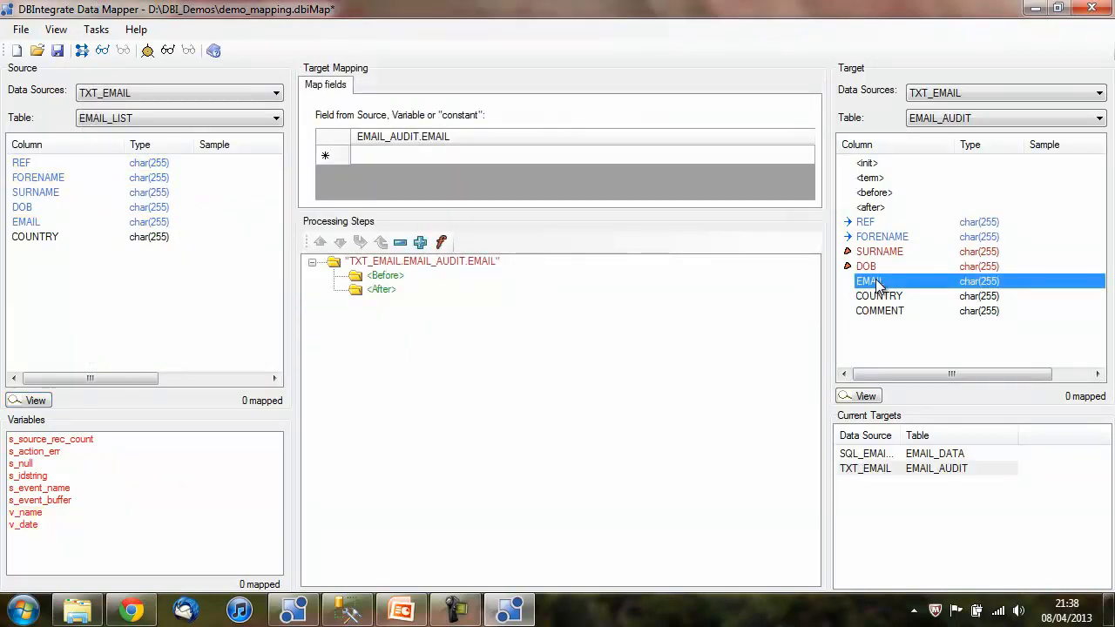
click(386, 276)
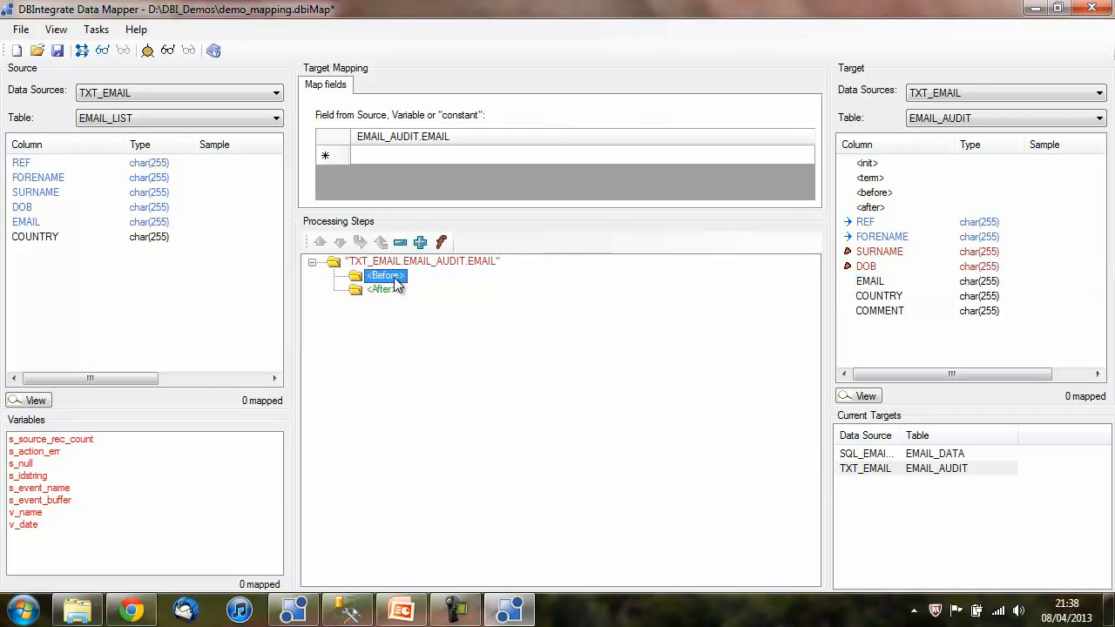
right_click(397, 283)
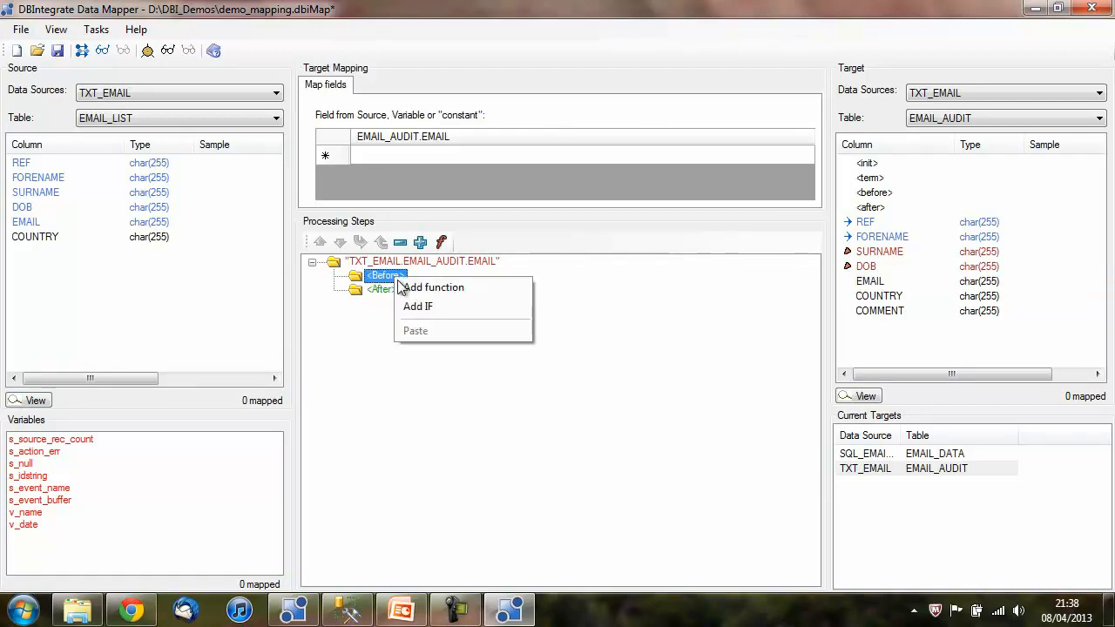
click(427, 293)
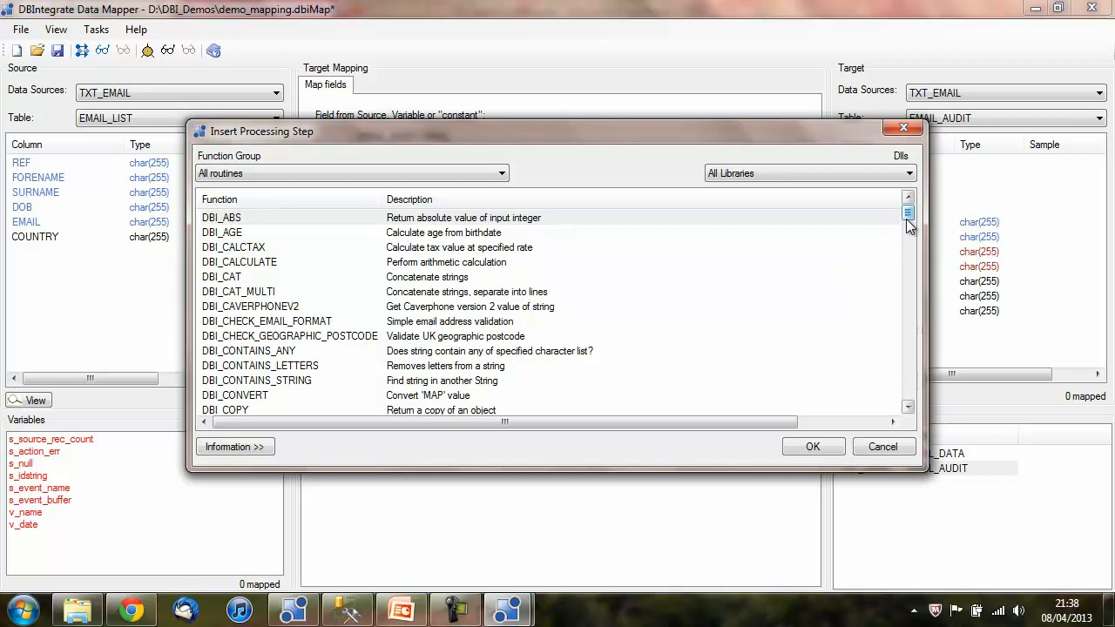
drag(908, 224, 910, 231)
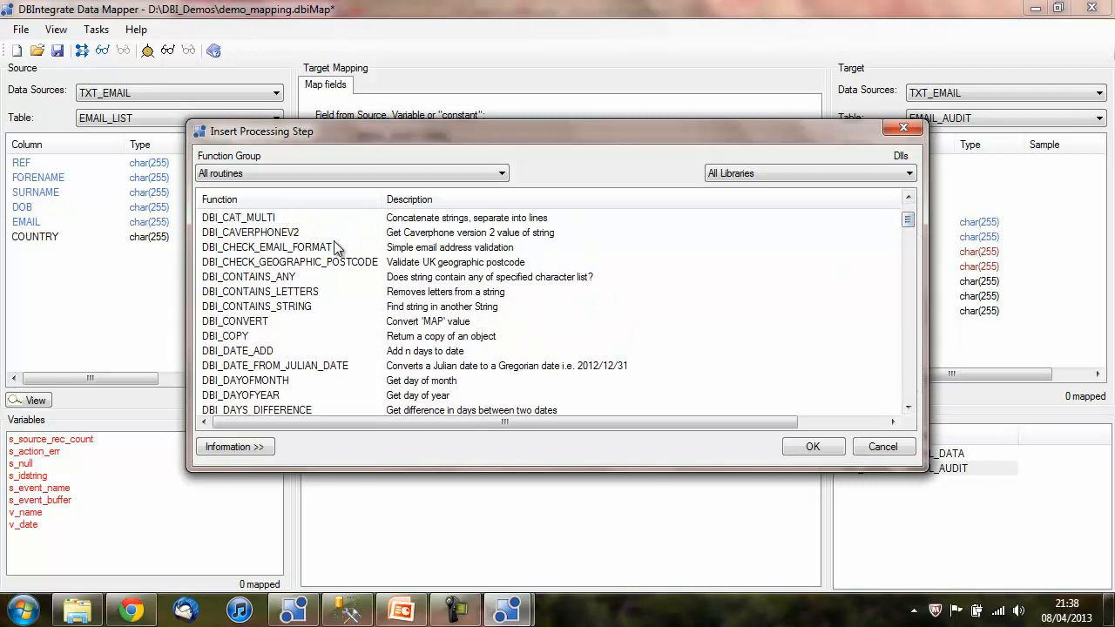
click(302, 250)
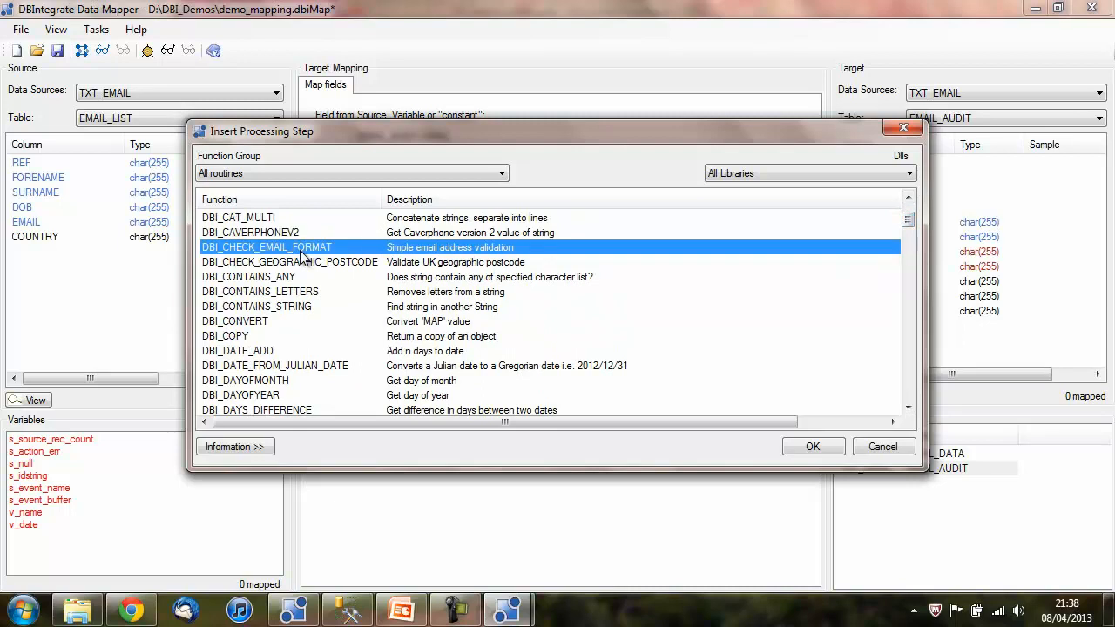
double_click(301, 252)
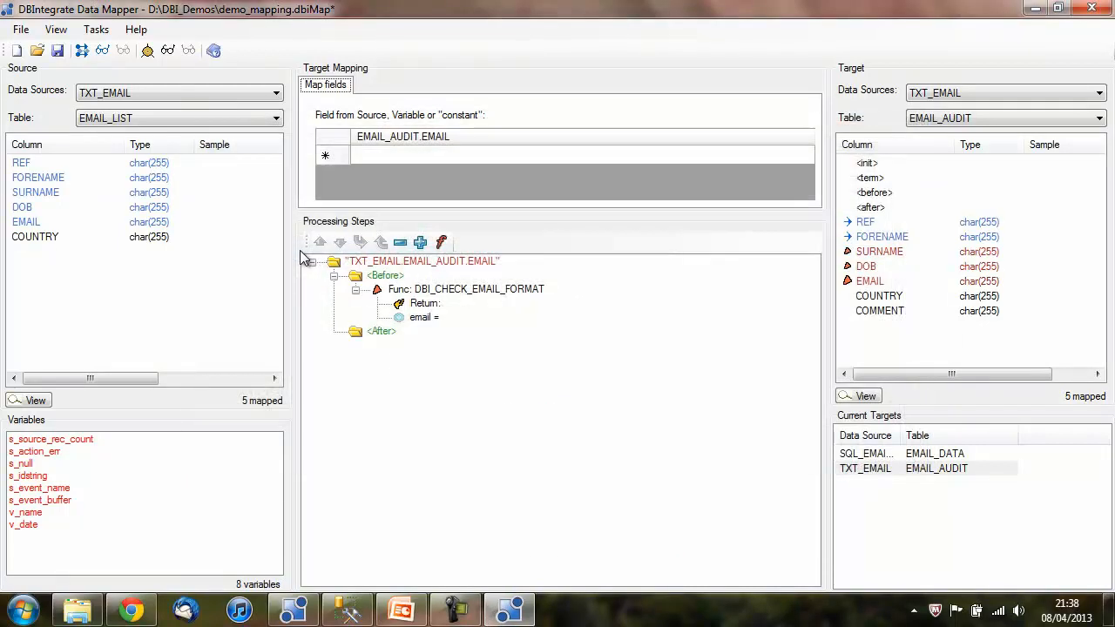
Set the email parameter of DBI_CHECK_EMAIL_FORMAT to the EMAIL_LIST source column EMAIL and return the result in a new variable v_emailcheck.
click(27, 224)
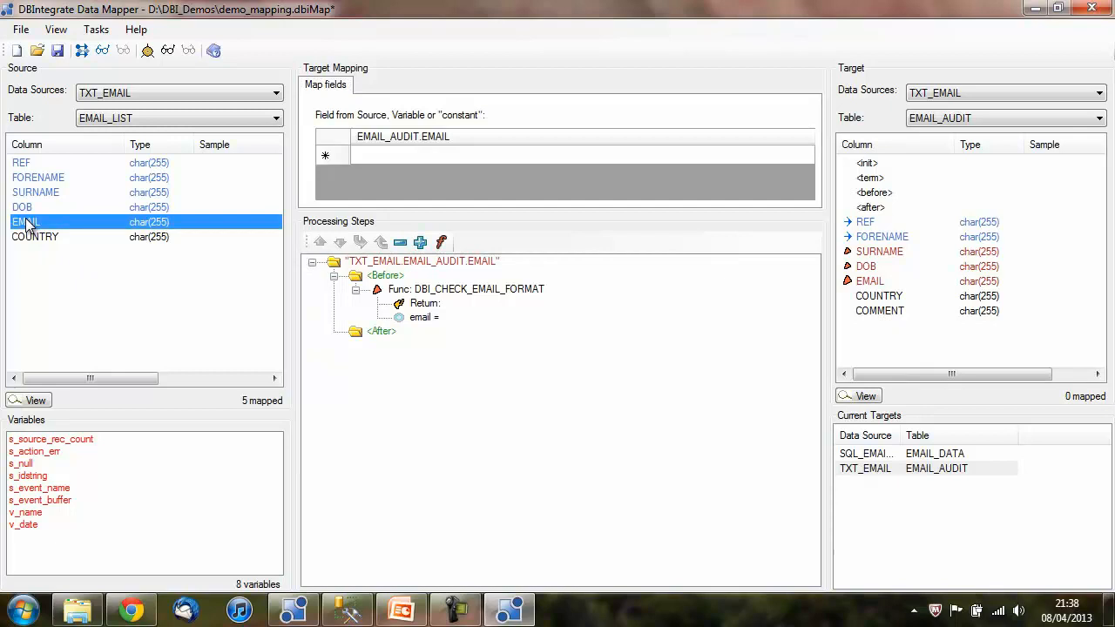
drag(27, 224, 437, 323)
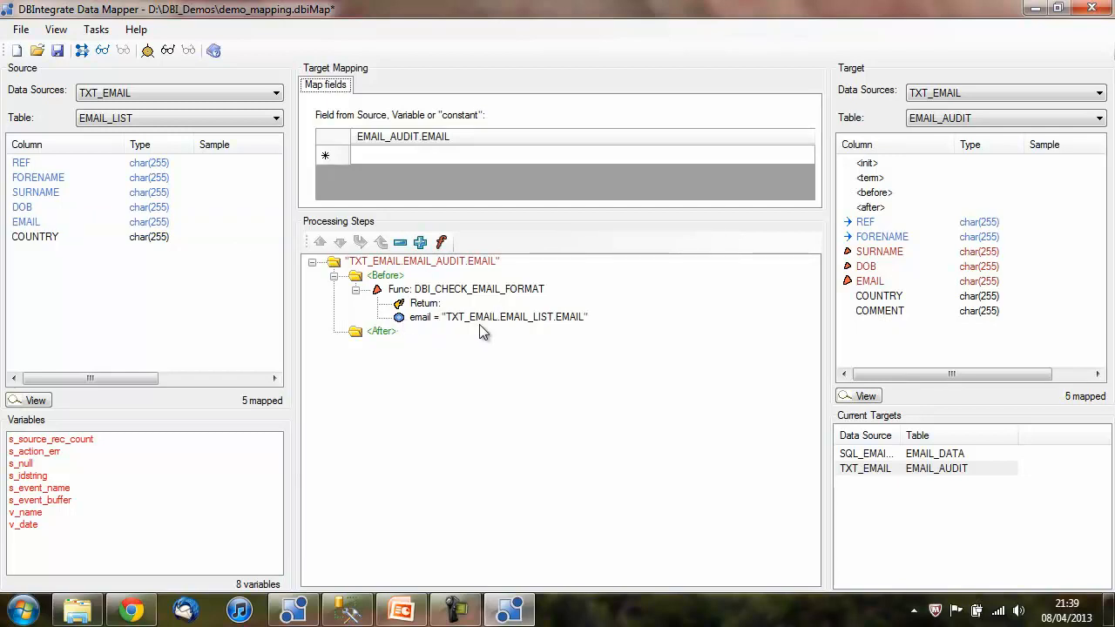
right_click(427, 304)
click(445, 313)
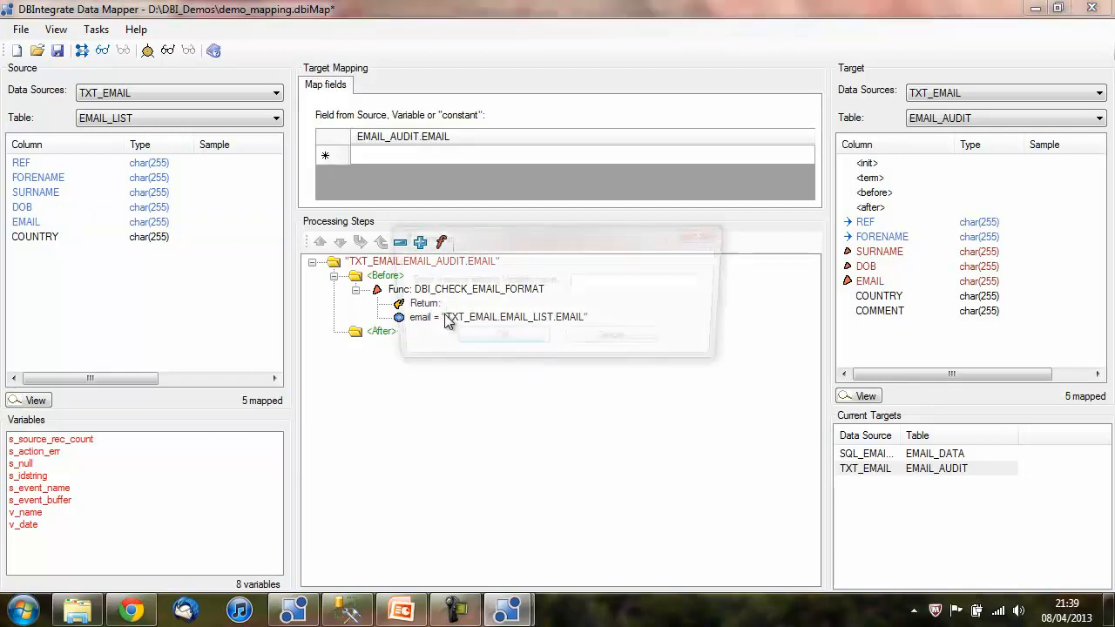
text(v_emailcheck)
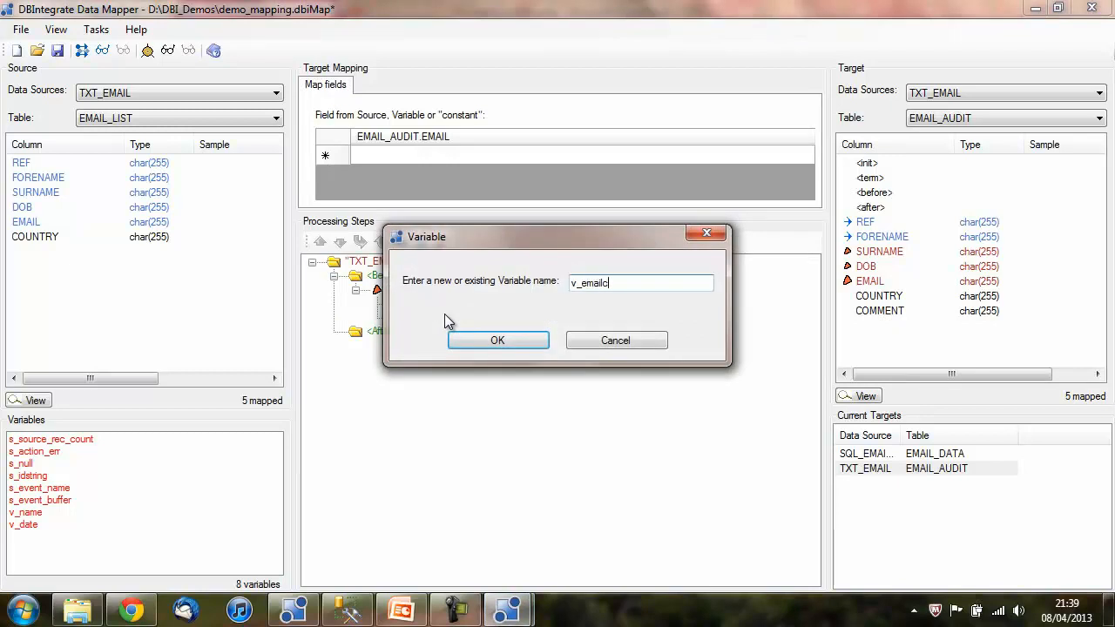
click(487, 339)
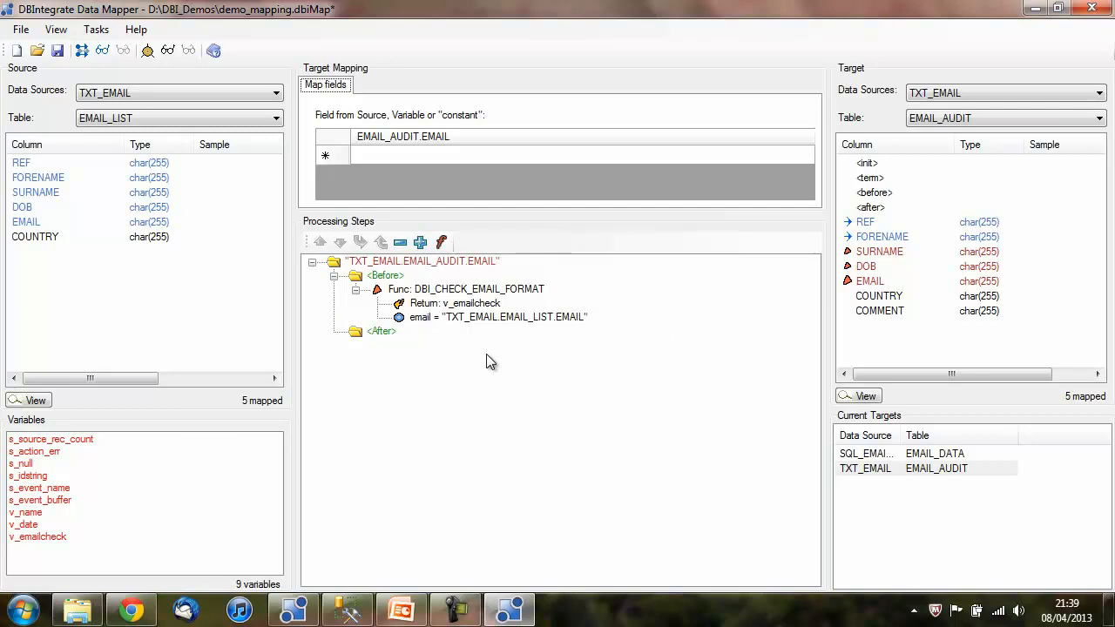
Add an IF step after the DBI_CHECK_EMAIL_FORMAT function with the condition v_emailcheck == 'True'.
right_click(436, 290)
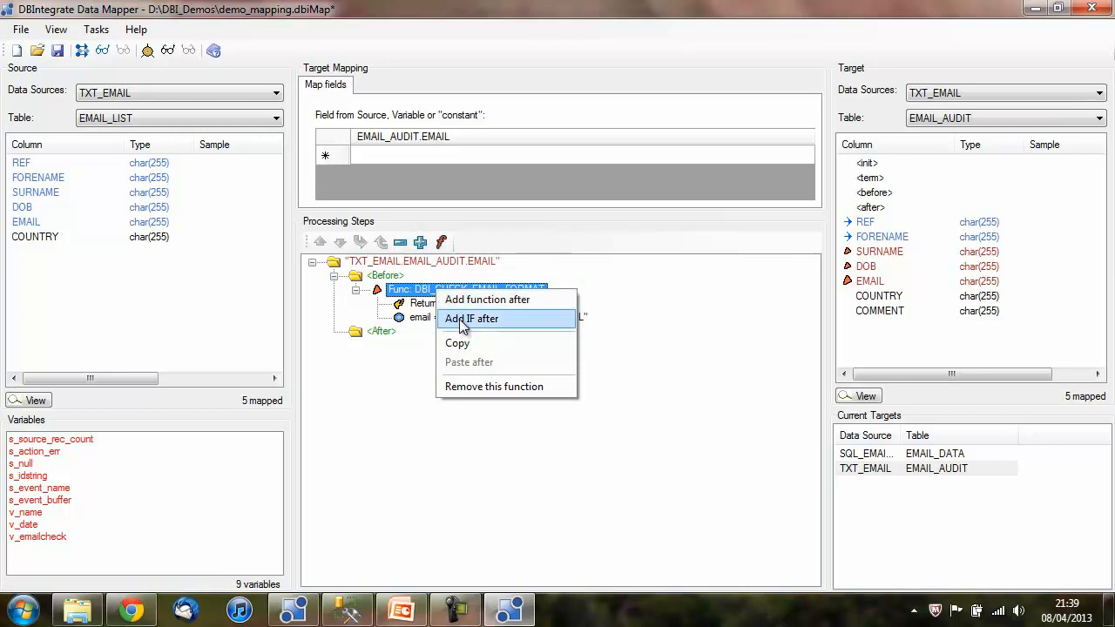
click(462, 320)
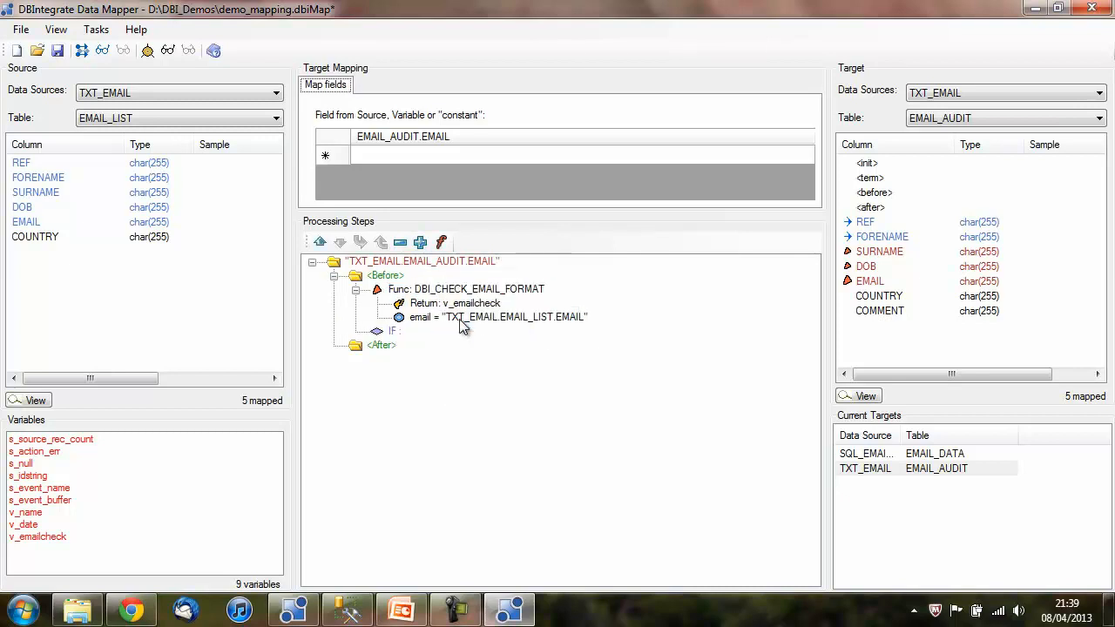
right_click(392, 335)
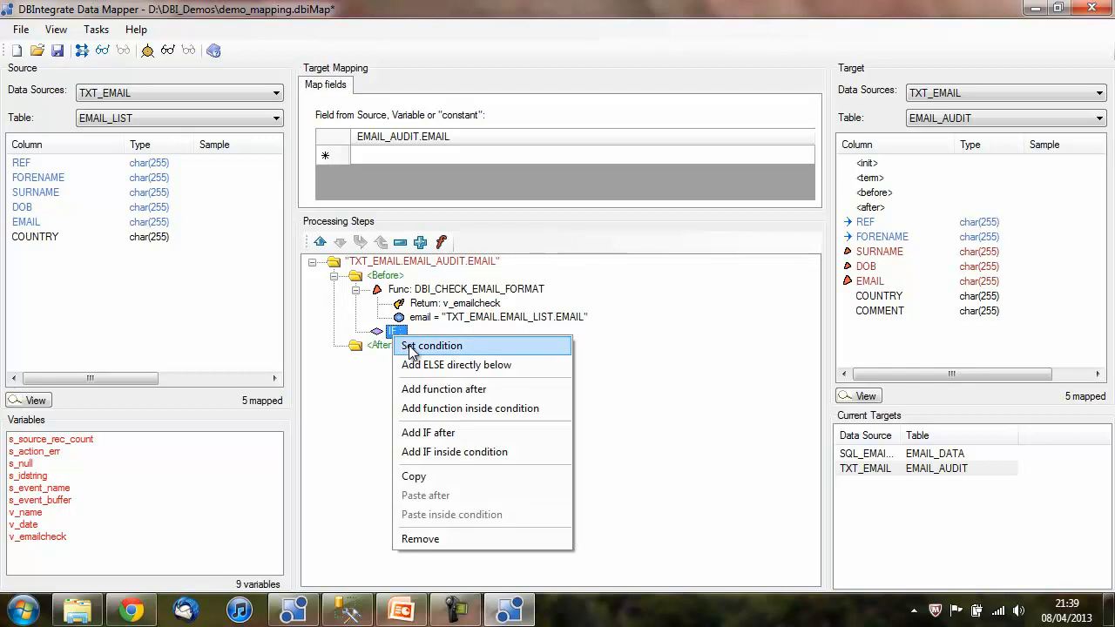
click(411, 345)
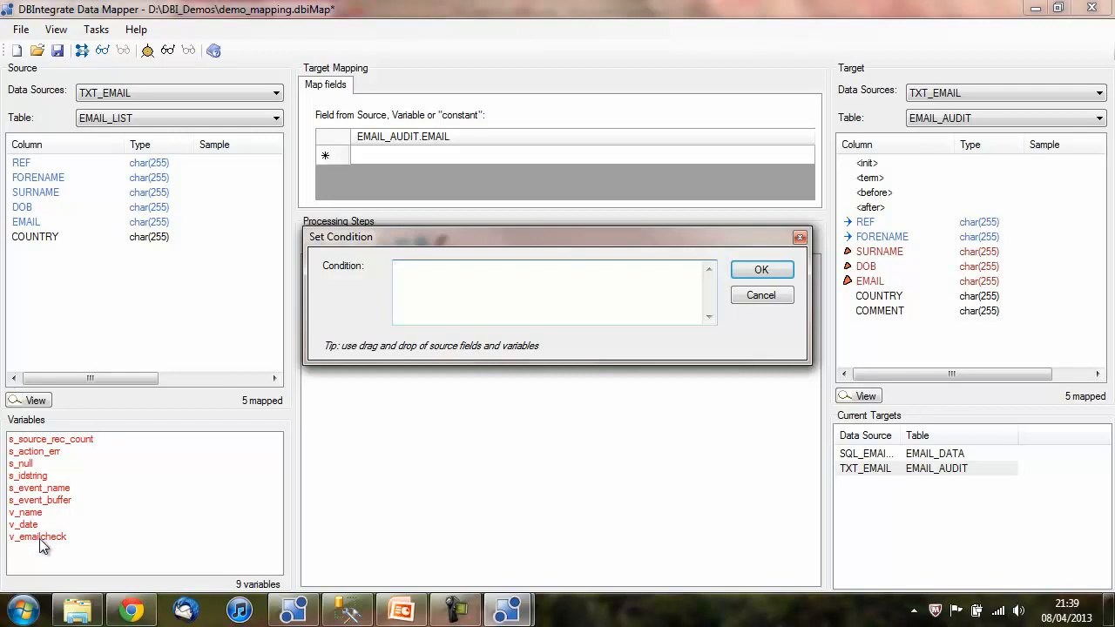
drag(41, 546, 440, 295)
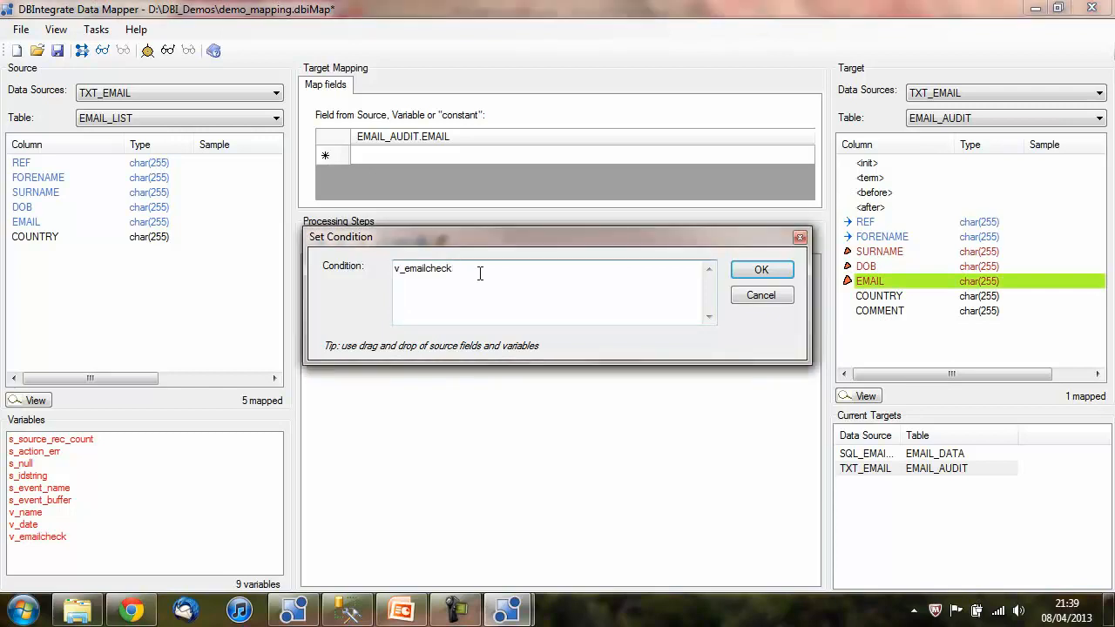
text(== 'True)
click(759, 270)
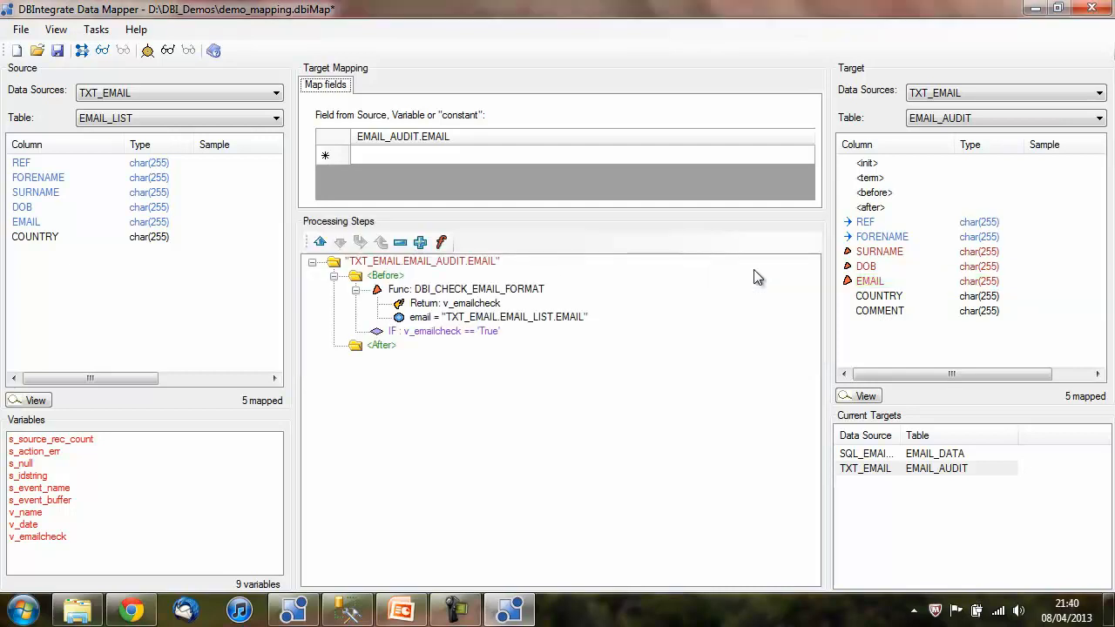
Inside the IF condition, add a DBI_COPY function that copies the source column EMAIL into a new variable v_email.
right_click(439, 333)
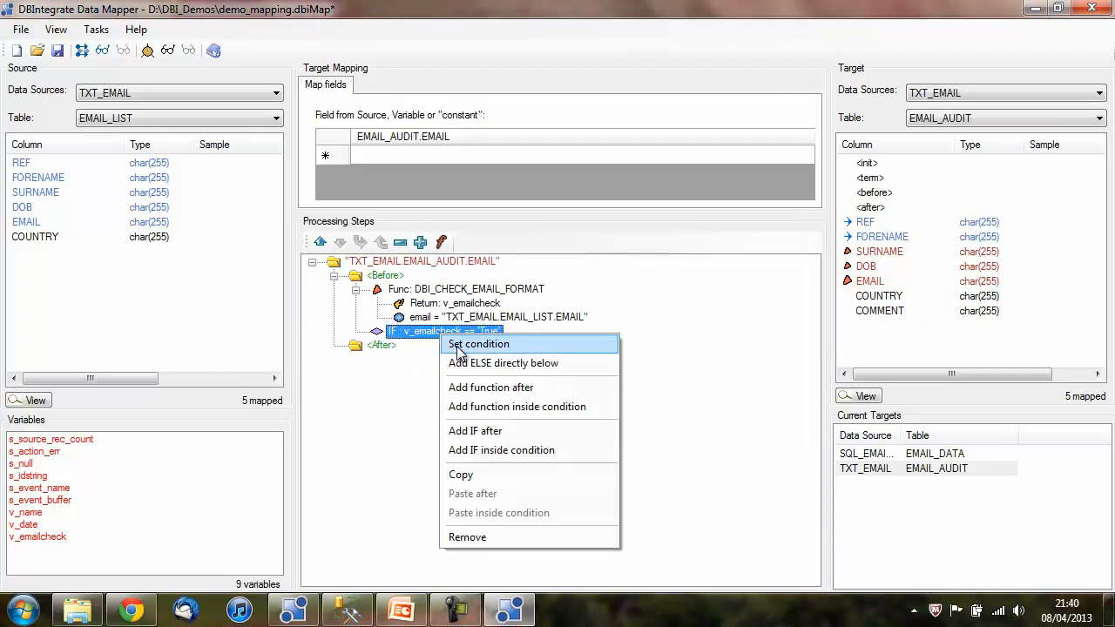
click(469, 413)
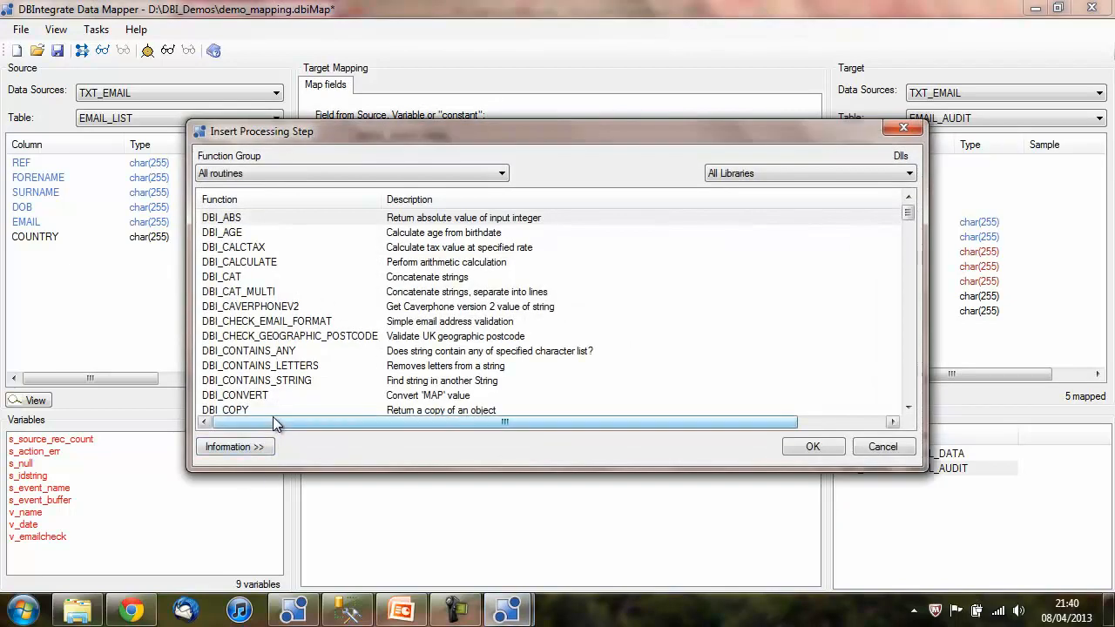
double_click(284, 409)
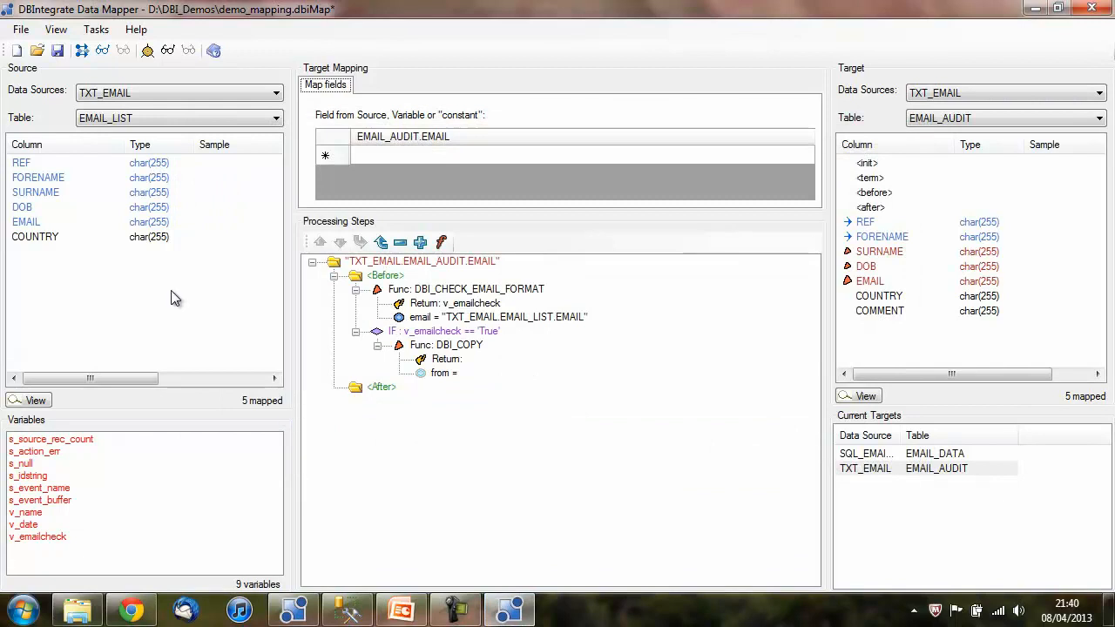
drag(49, 223, 448, 375)
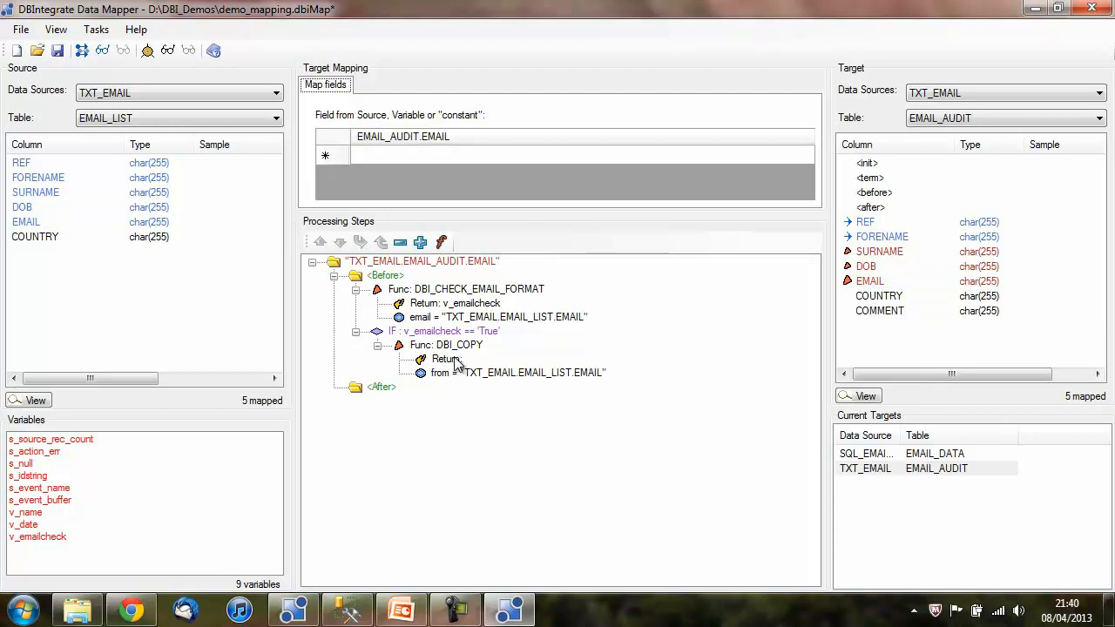
right_click(454, 361)
click(471, 365)
text(v_email)
key(Return)
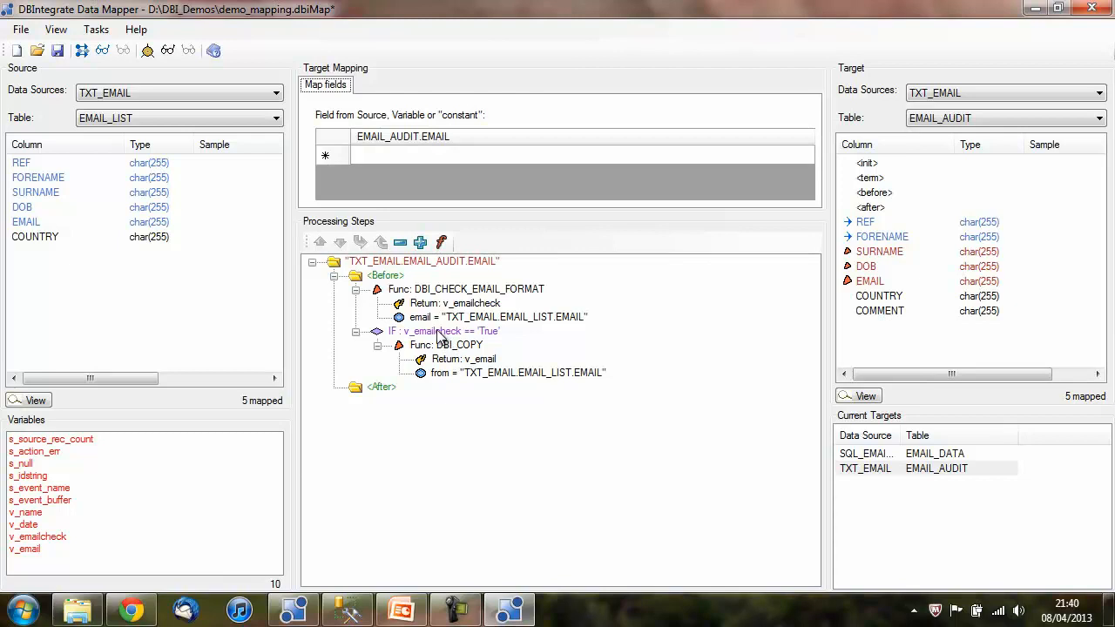
Add an ELSE branch directly below the IF and place a DBI_SKIP_TARGET function inside it.
right_click(440, 337)
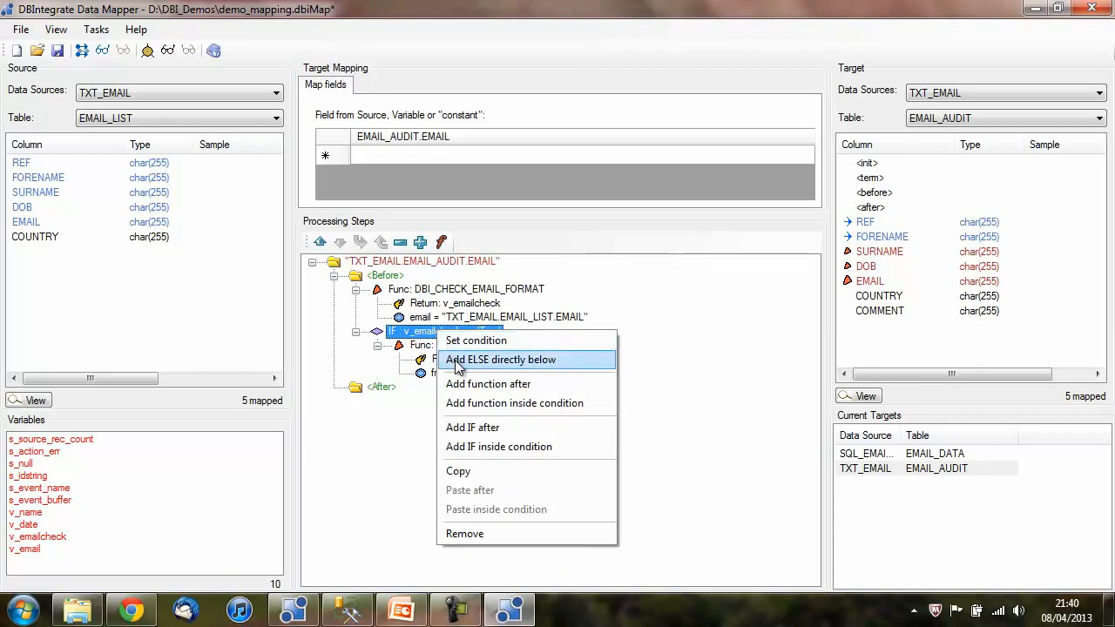
click(457, 362)
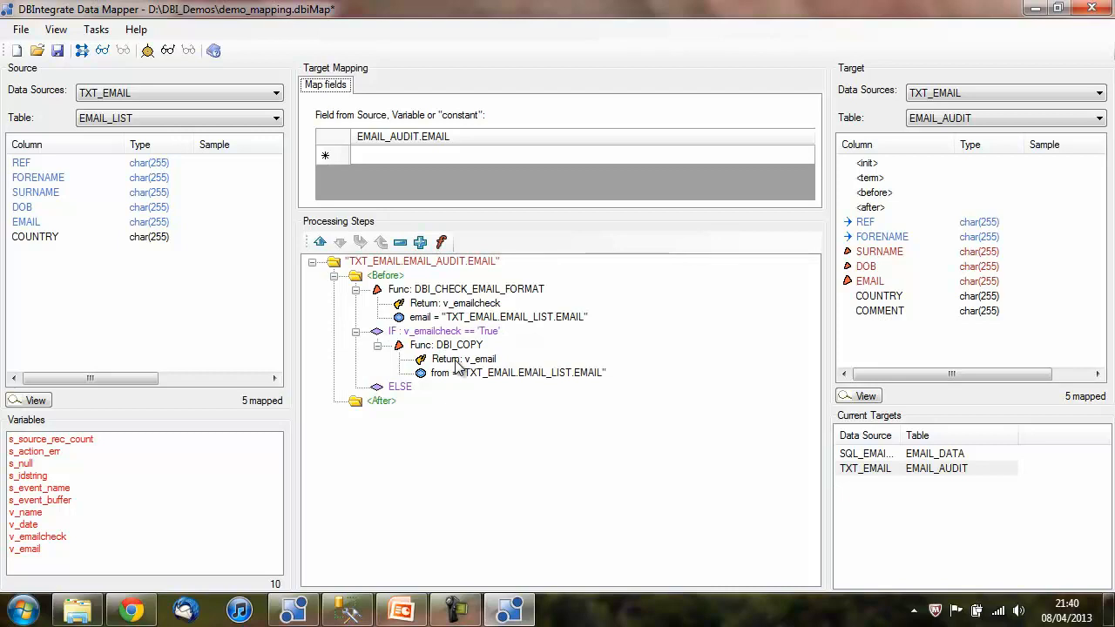
right_click(399, 392)
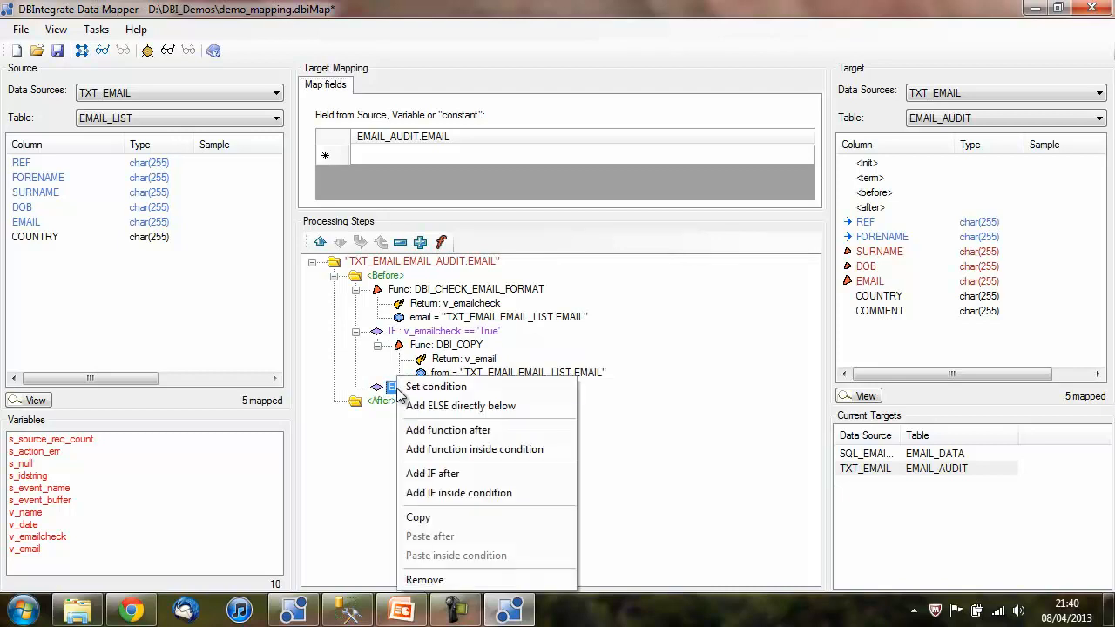
click(440, 451)
click(433, 397)
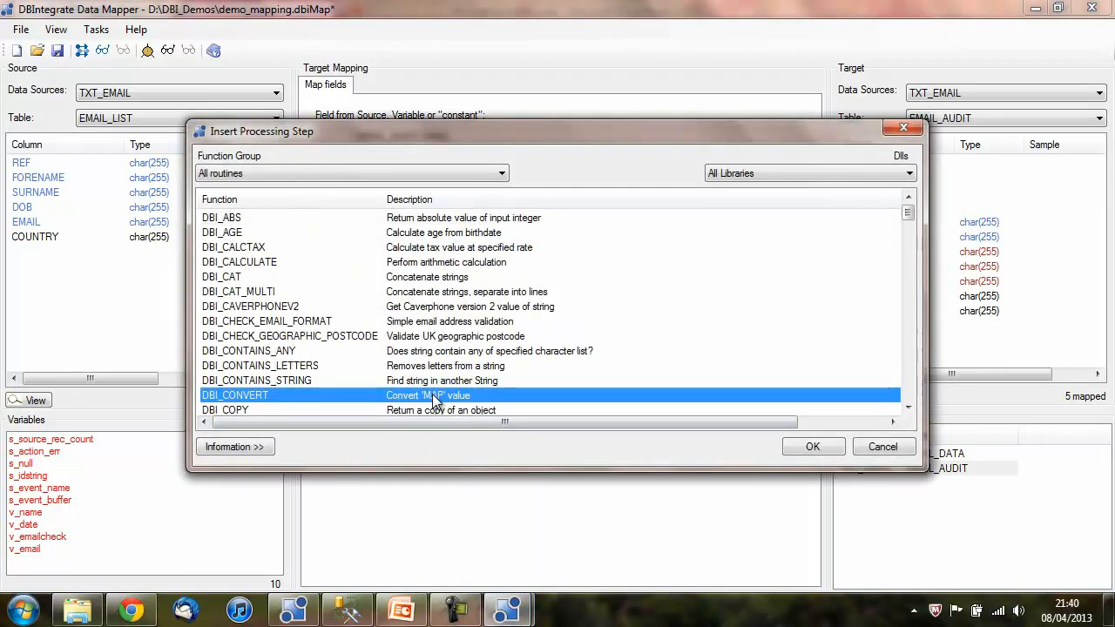
key(Down)
text(sk)
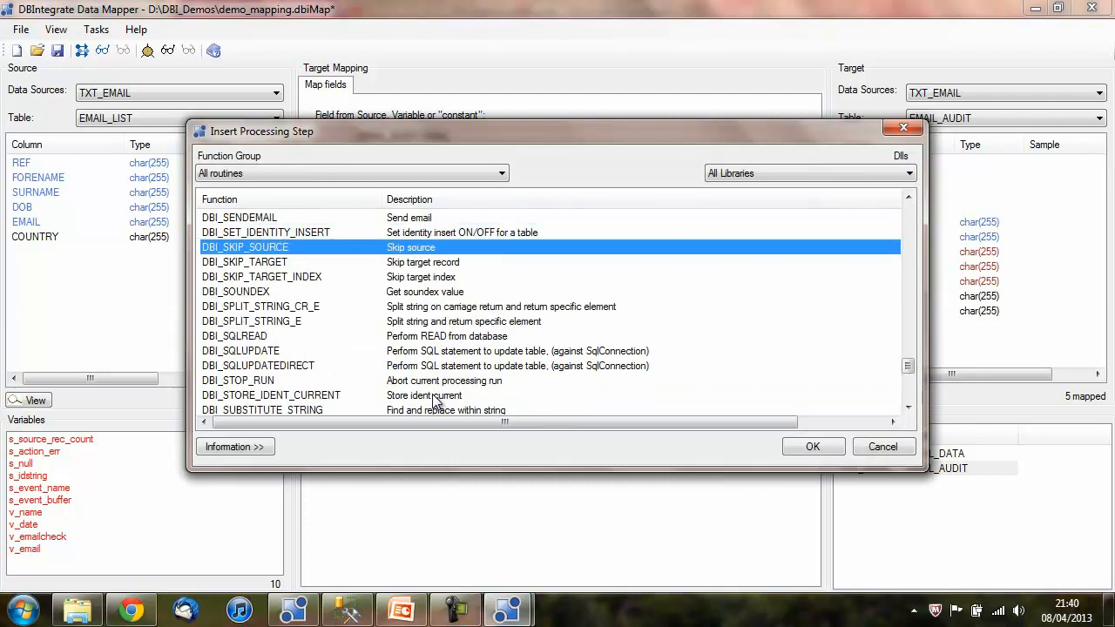
double_click(341, 258)
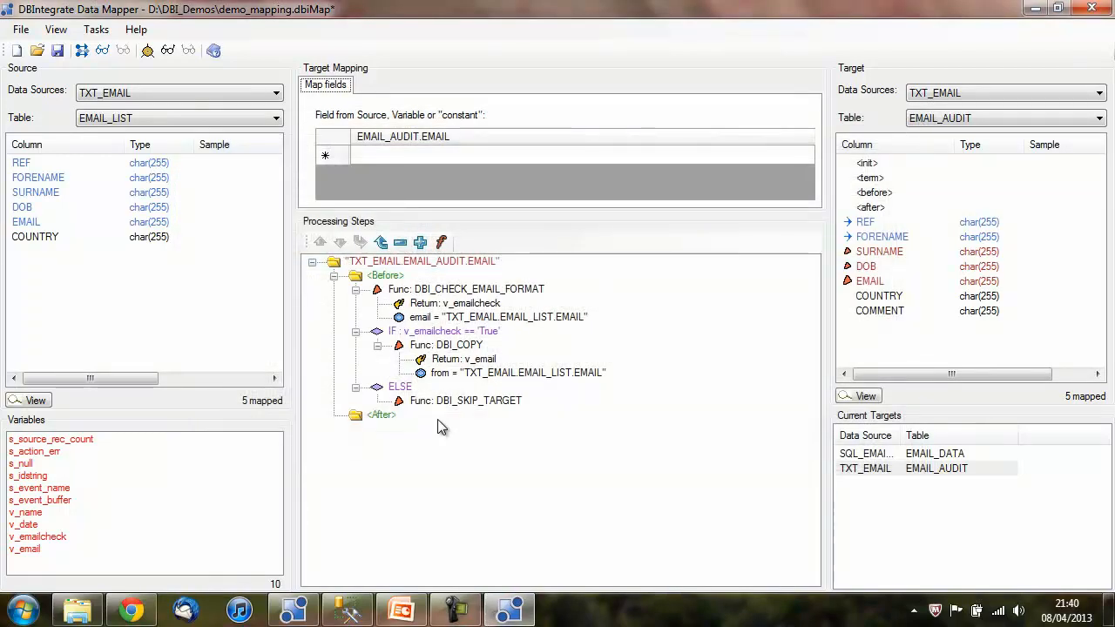
Map the variable v_email to the EMAIL column of EMAIL_AUDIT and save the mapping.
click(480, 360)
drag(484, 365, 556, 162)
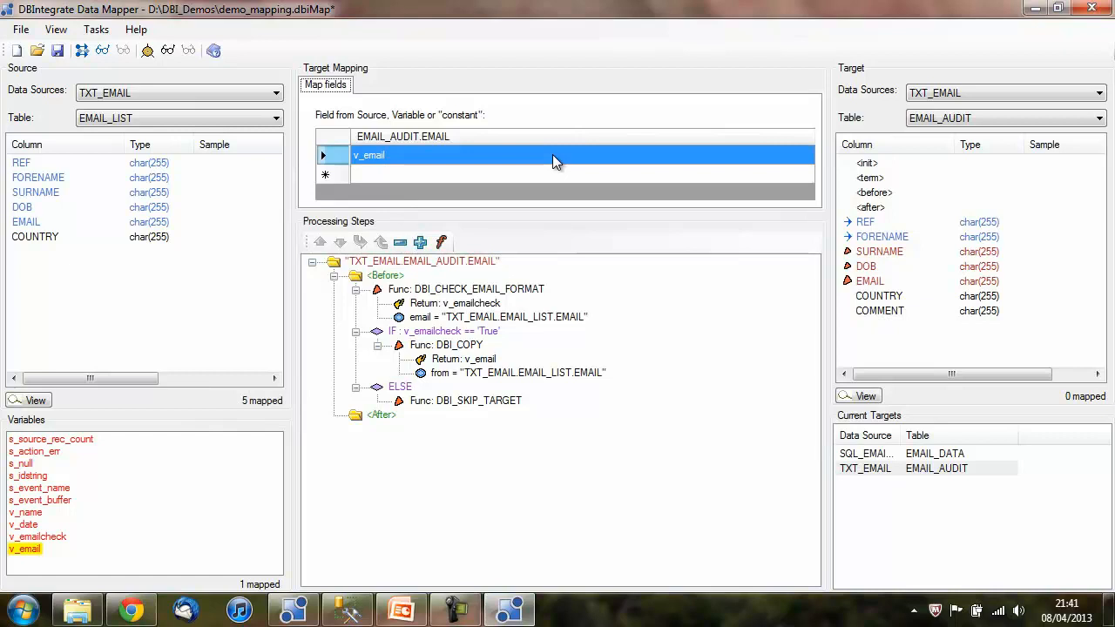
click(57, 51)
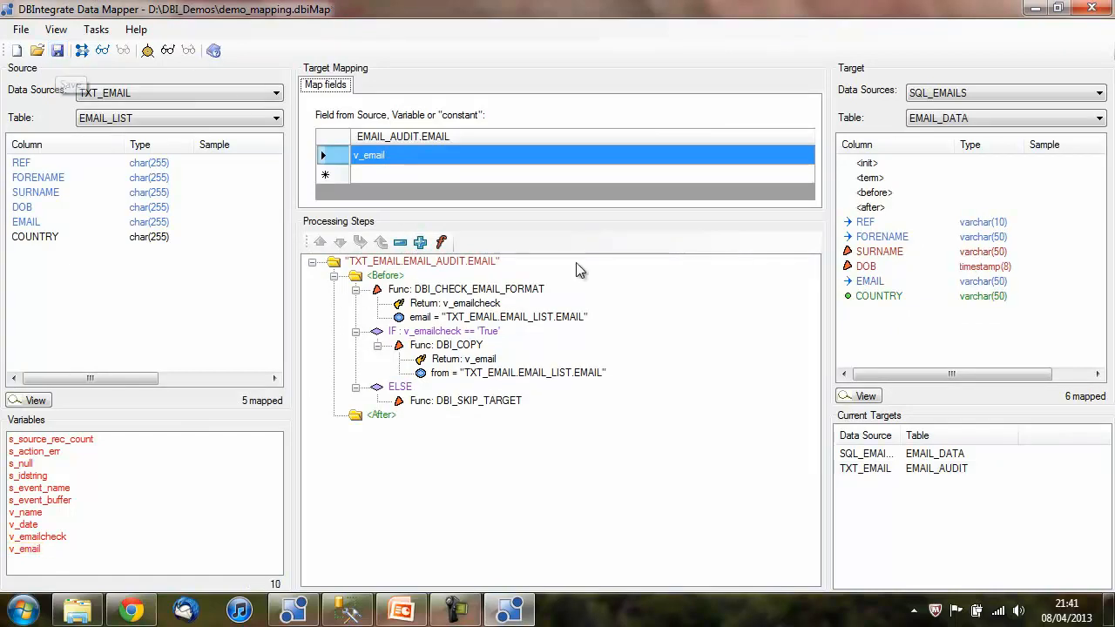
In the EMAIL_AUDIT target, map the source column COUNTRY to COUNTRY.
click(957, 470)
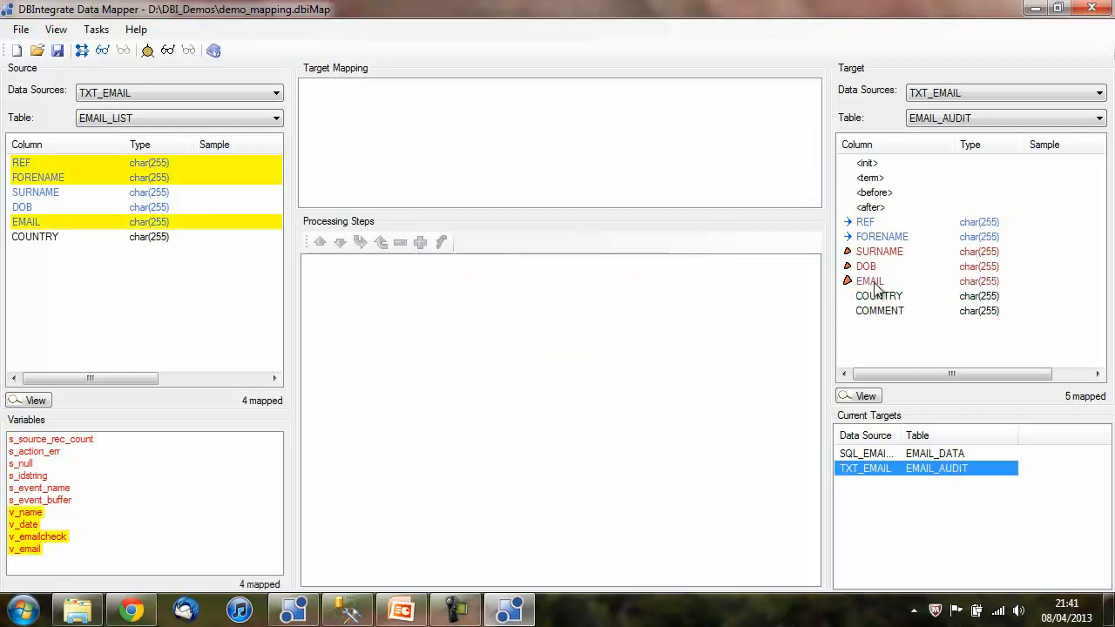
click(879, 296)
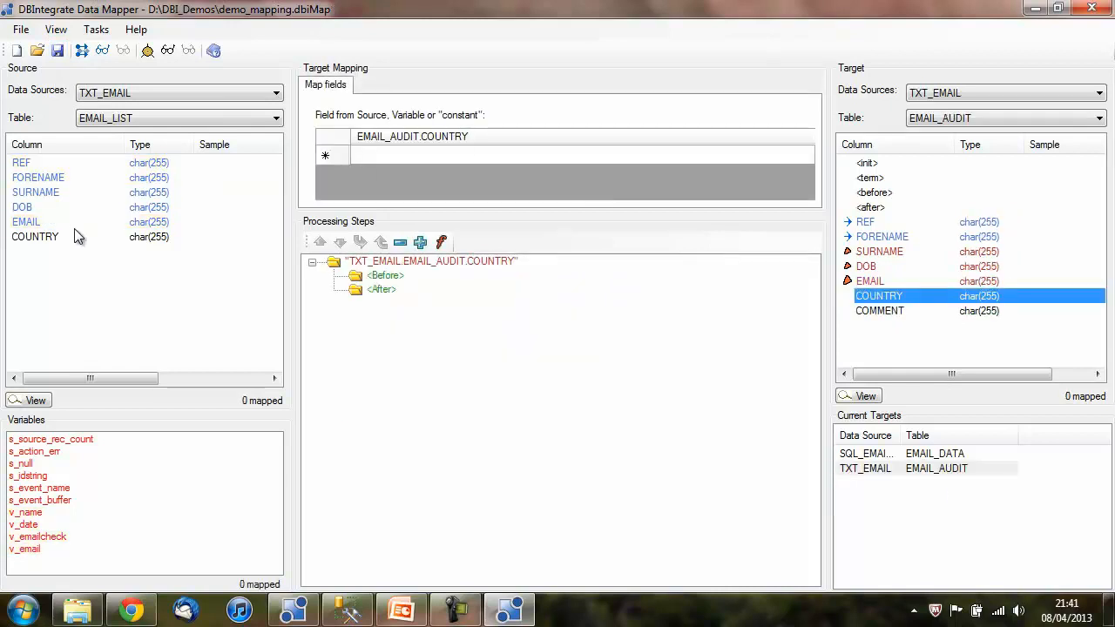
drag(75, 235, 441, 154)
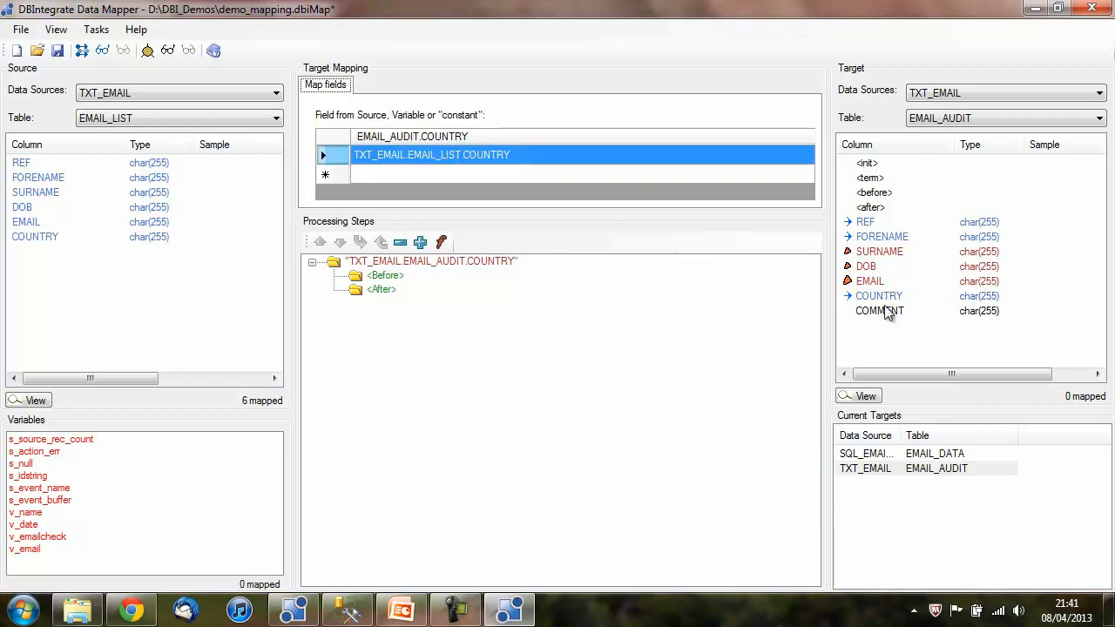
Map the constant "Valid Email" to the COMMENT column of EMAIL_AUDIT.
click(884, 311)
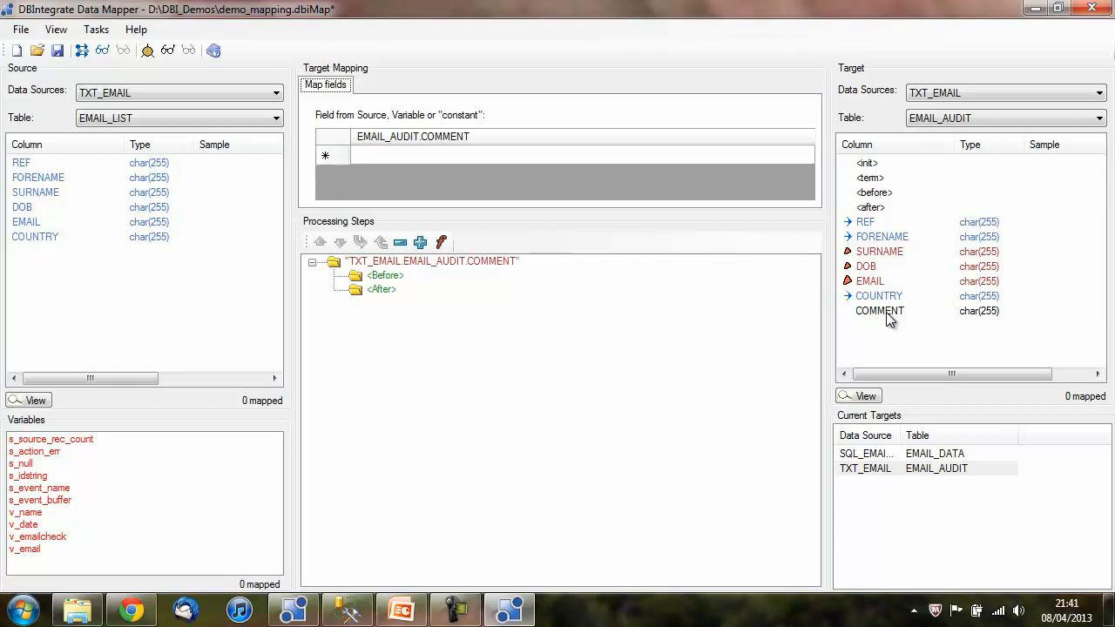
click(535, 157)
click(536, 157)
text(Valid Email)
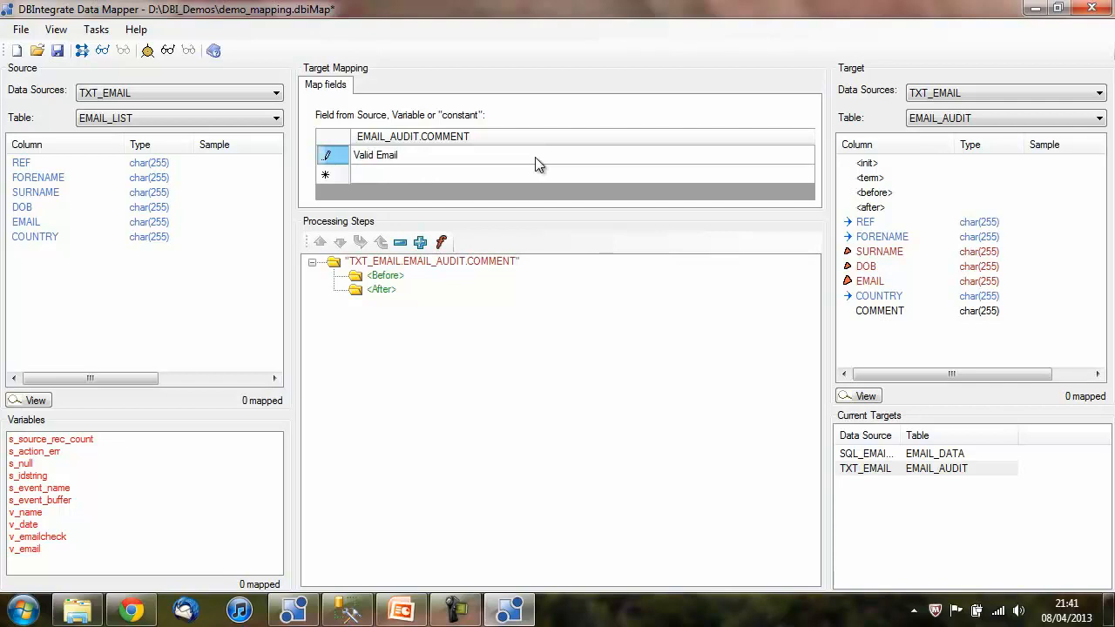
key(Return)
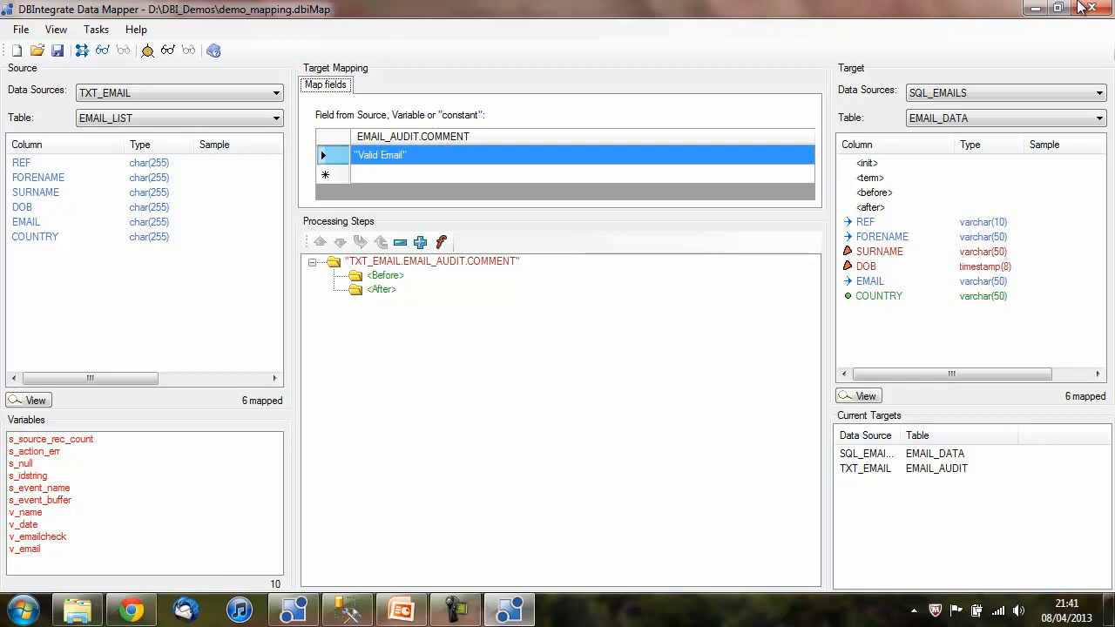
Close the mapping editor, return to the Project Designer, and run the demomapping_proj project.
click(1086, 8)
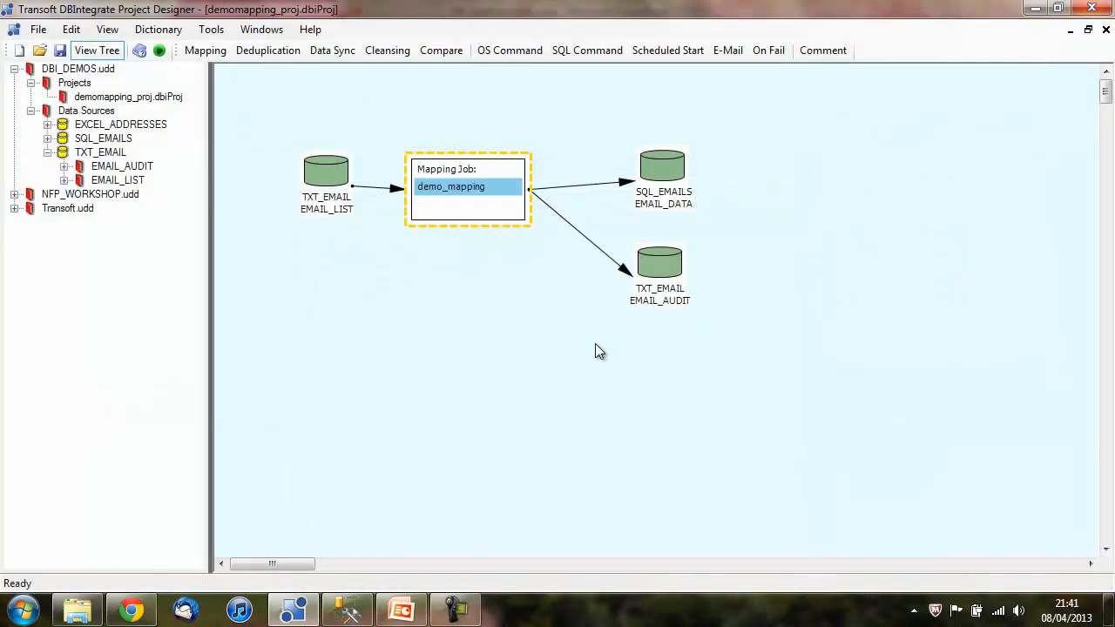
click(160, 53)
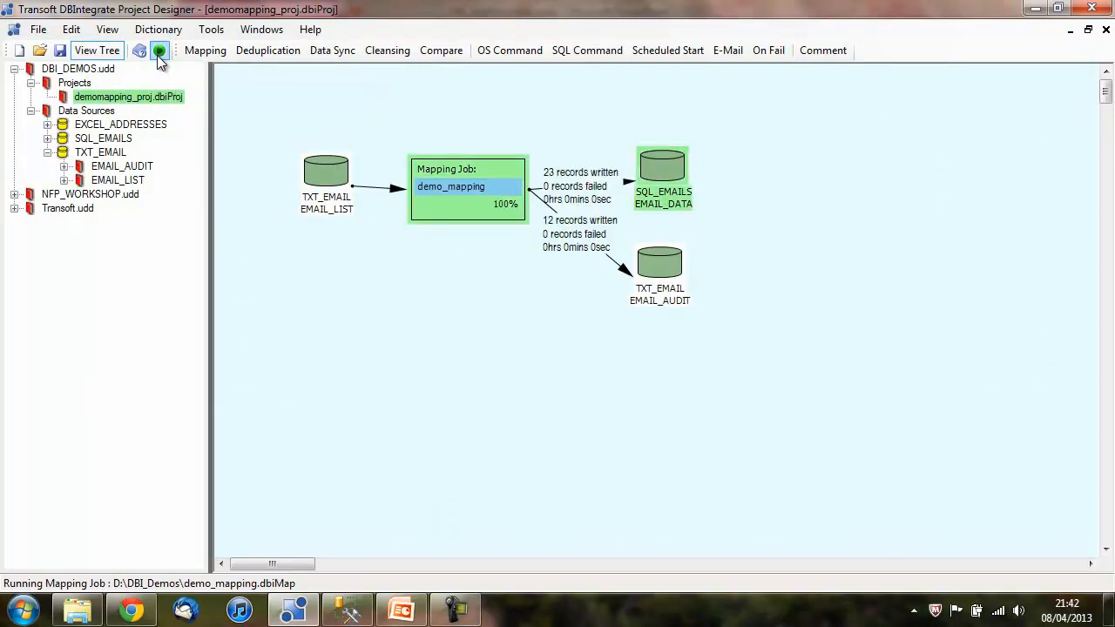
Move the EMAIL_DATA target slightly up in the diagram, fetch its table records to check the written data, and close the table view.
drag(667, 190, 684, 171)
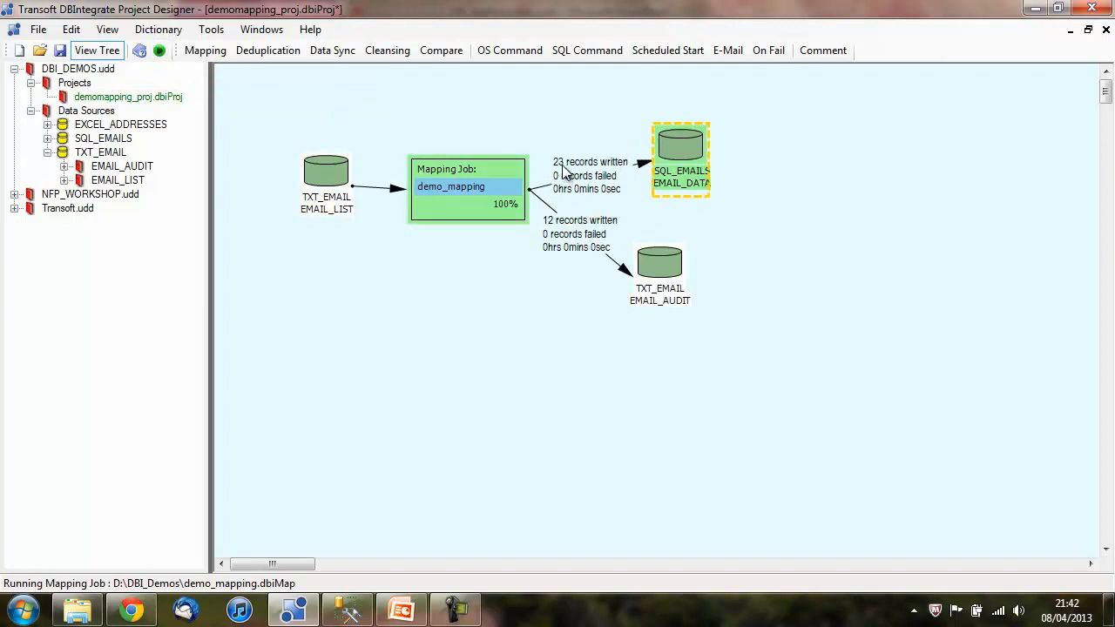
right_click(684, 166)
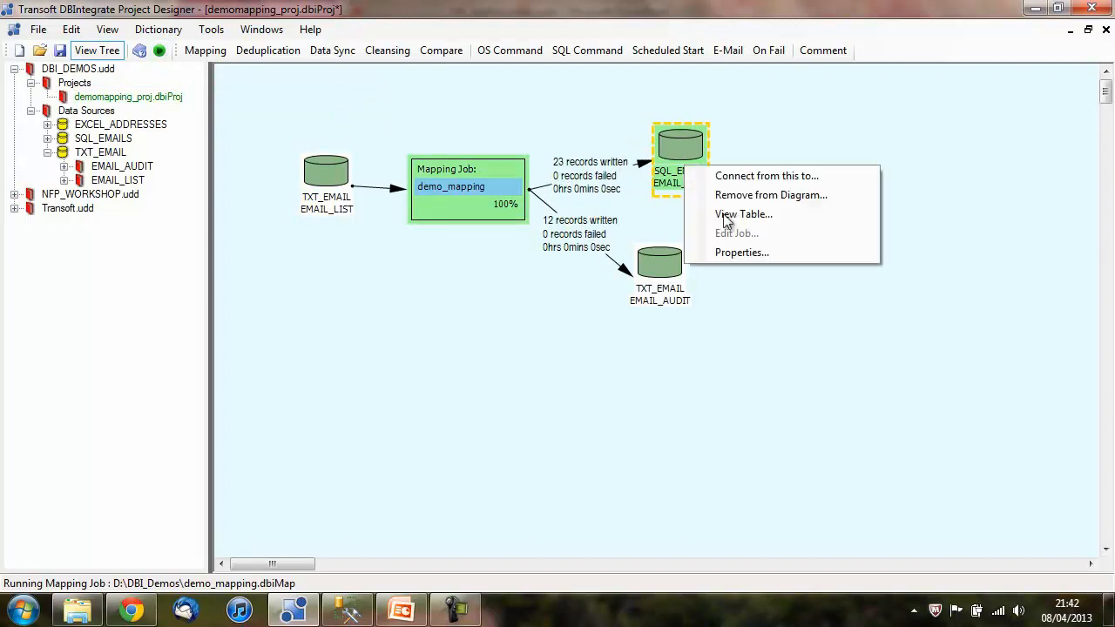
click(720, 215)
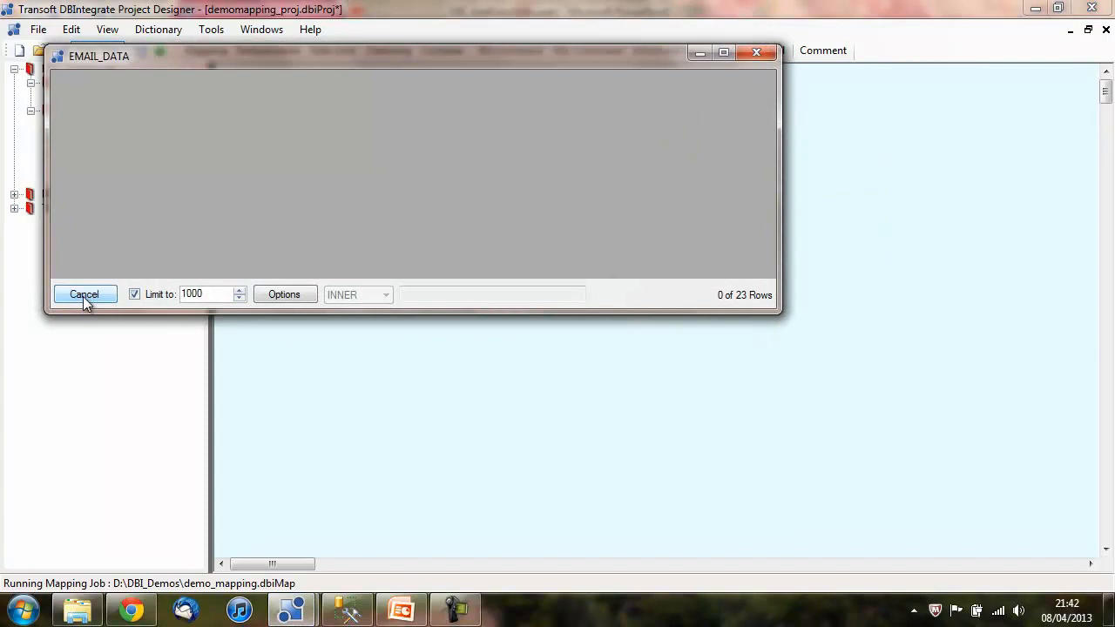
click(84, 296)
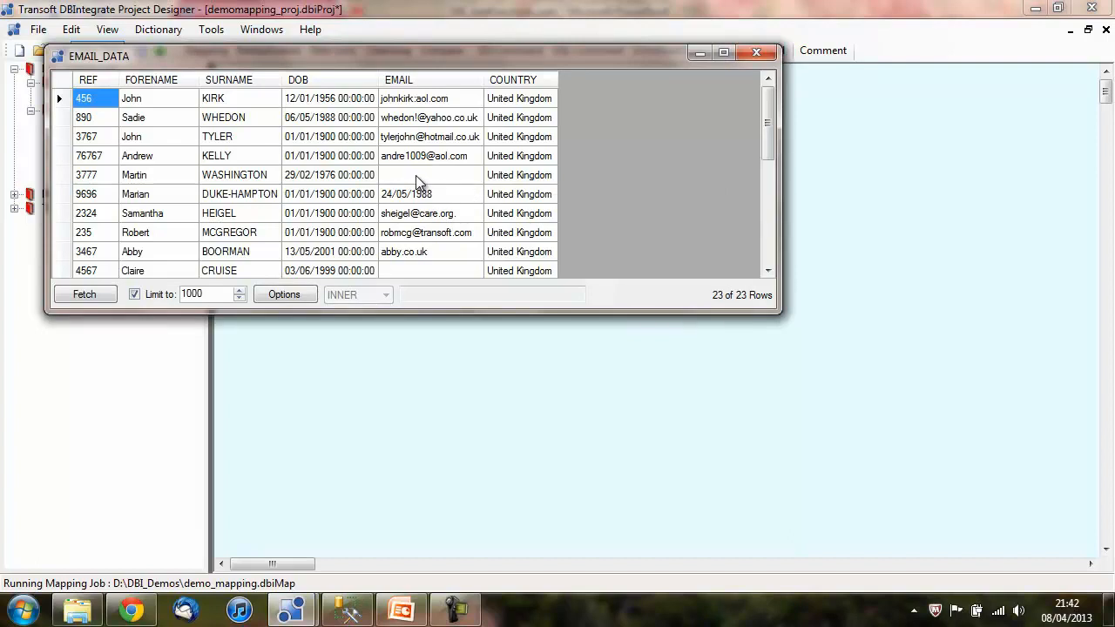
click(755, 53)
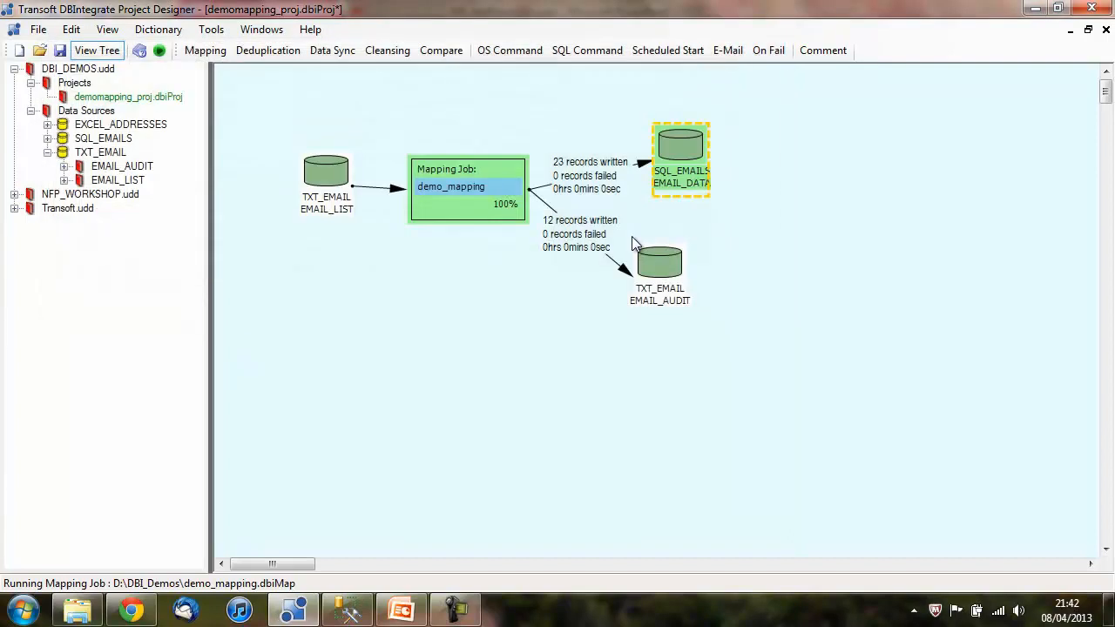
Fetch the EMAIL_AUDIT target's table records, review the EMAIL and COMMENT columns through the last row, and close the table view.
click(657, 270)
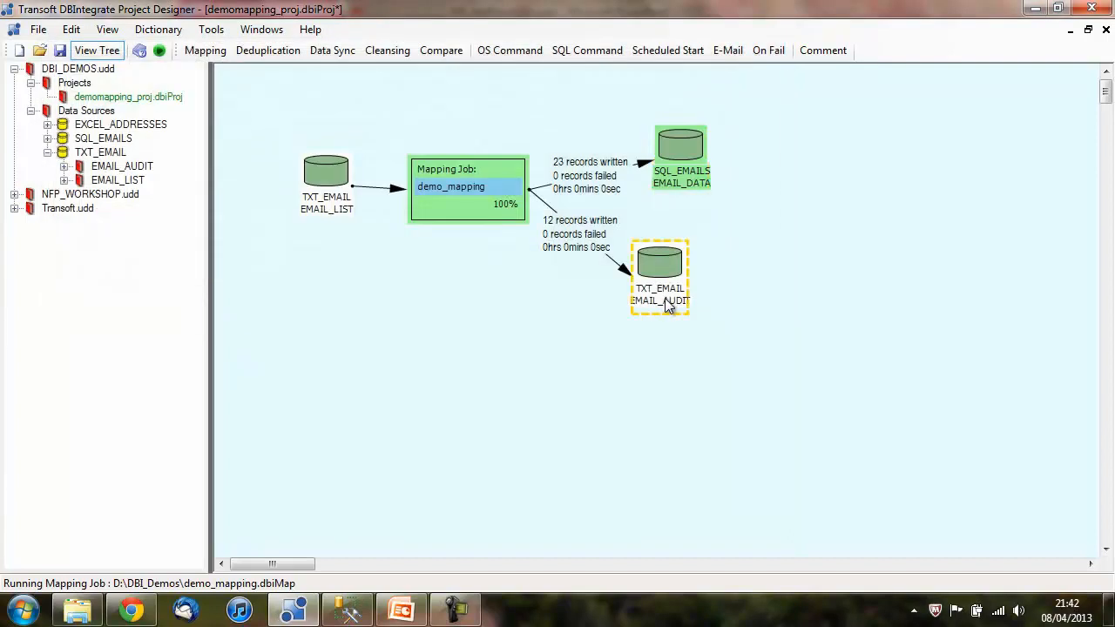
right_click(667, 300)
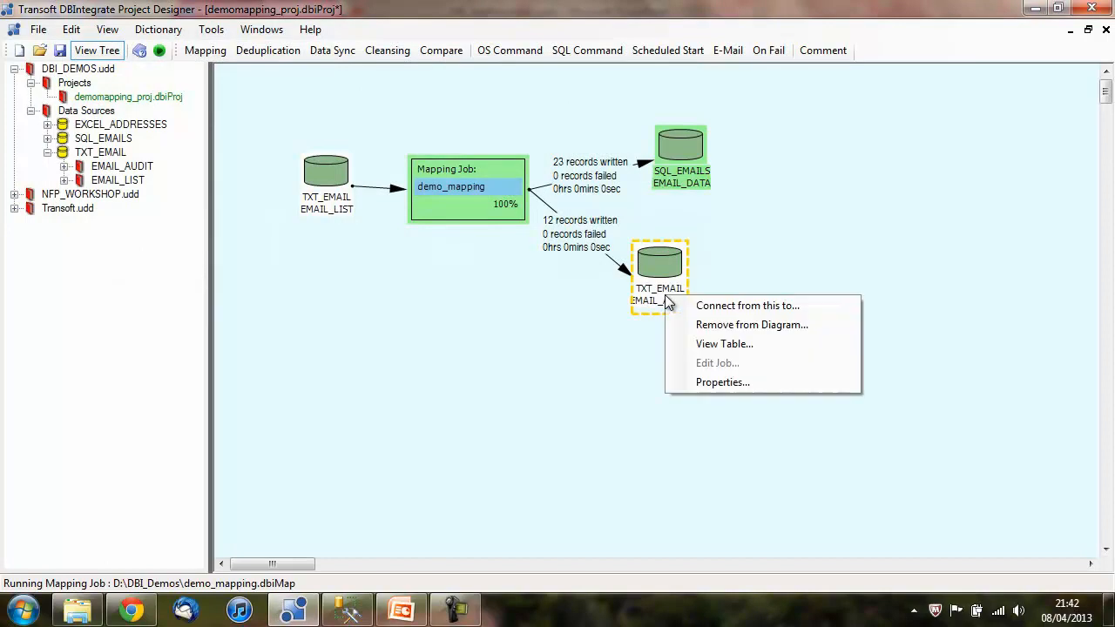
click(722, 344)
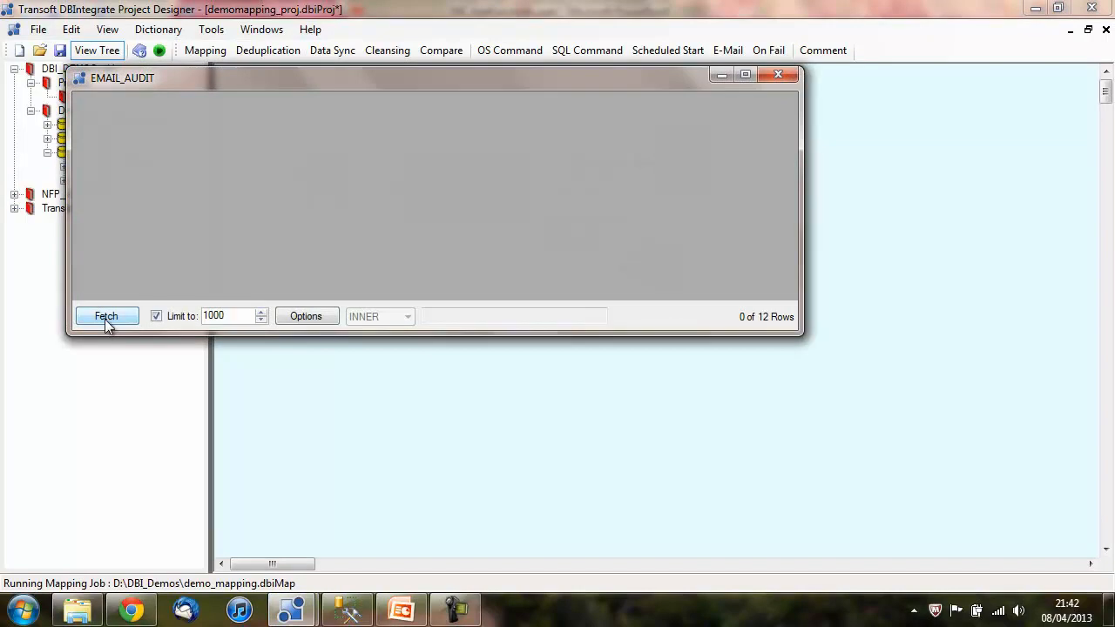
click(107, 317)
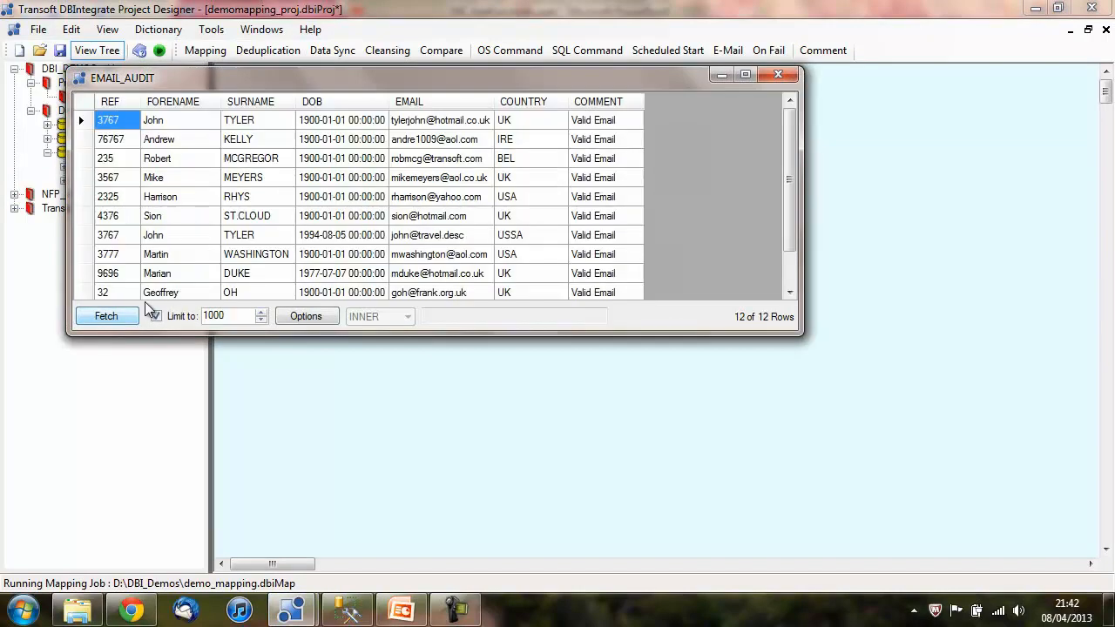
click(462, 141)
drag(790, 170, 791, 213)
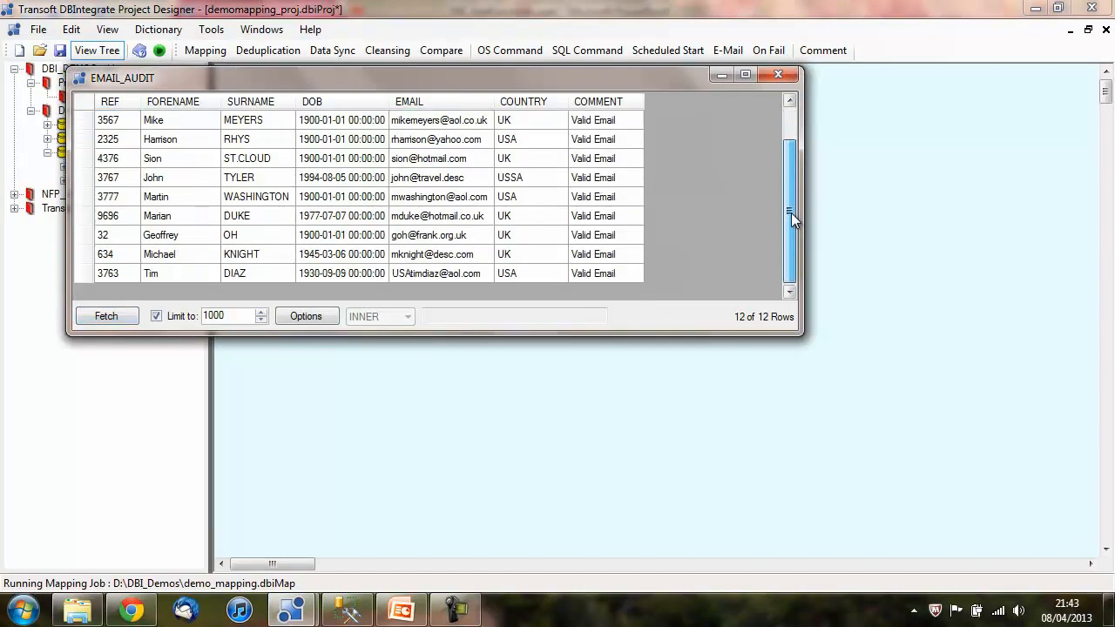
scroll(783, 138, up, 1)
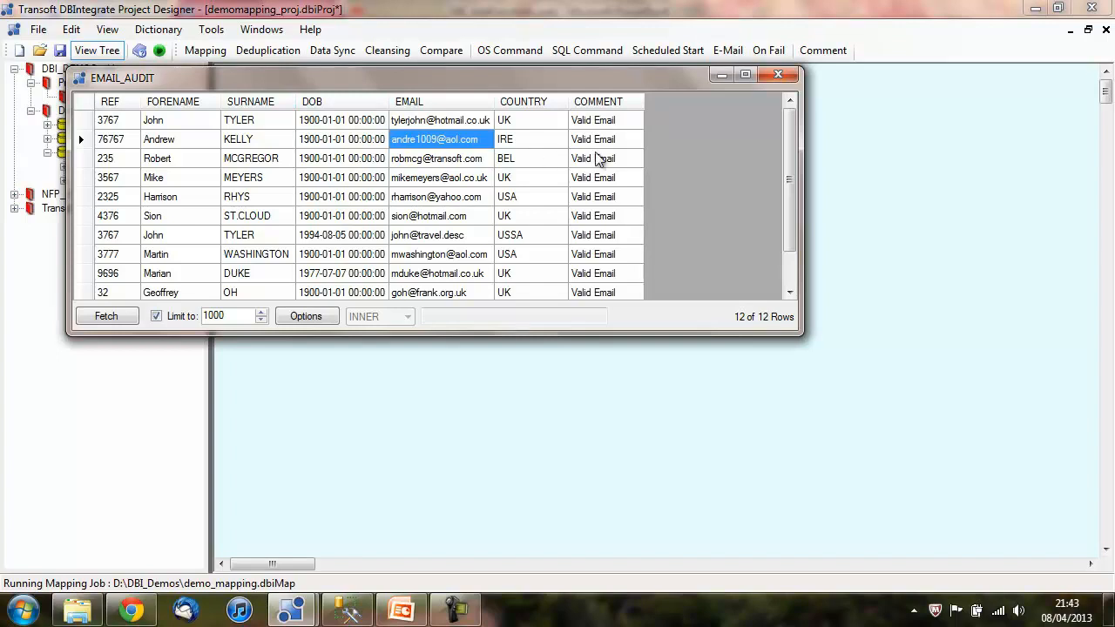
click(777, 77)
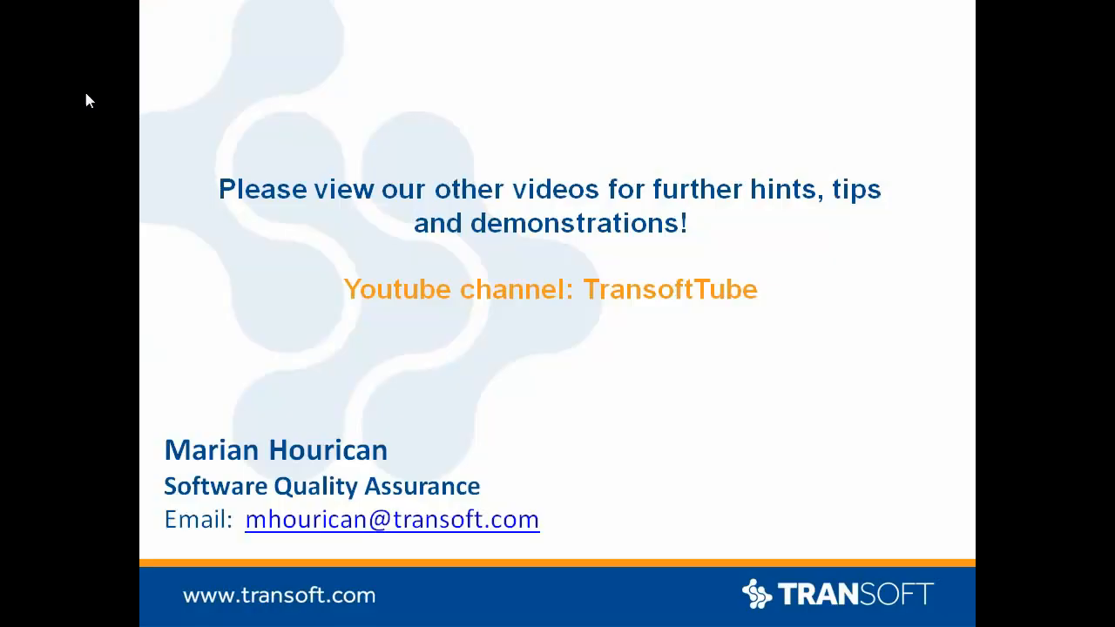